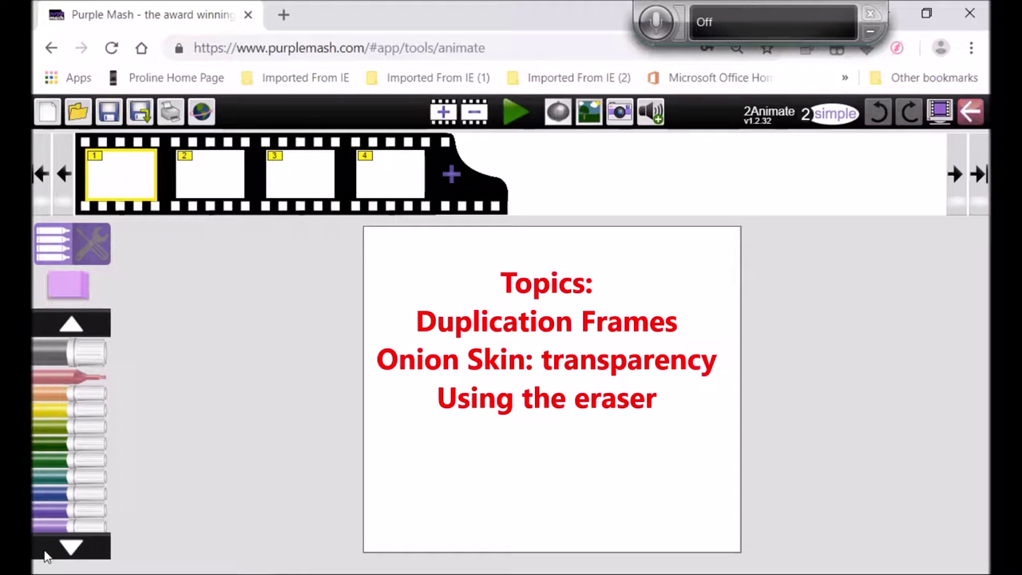
Step: Draw a head outline with shoulders and bent arms beneath it in black on frame 1
click(51, 323)
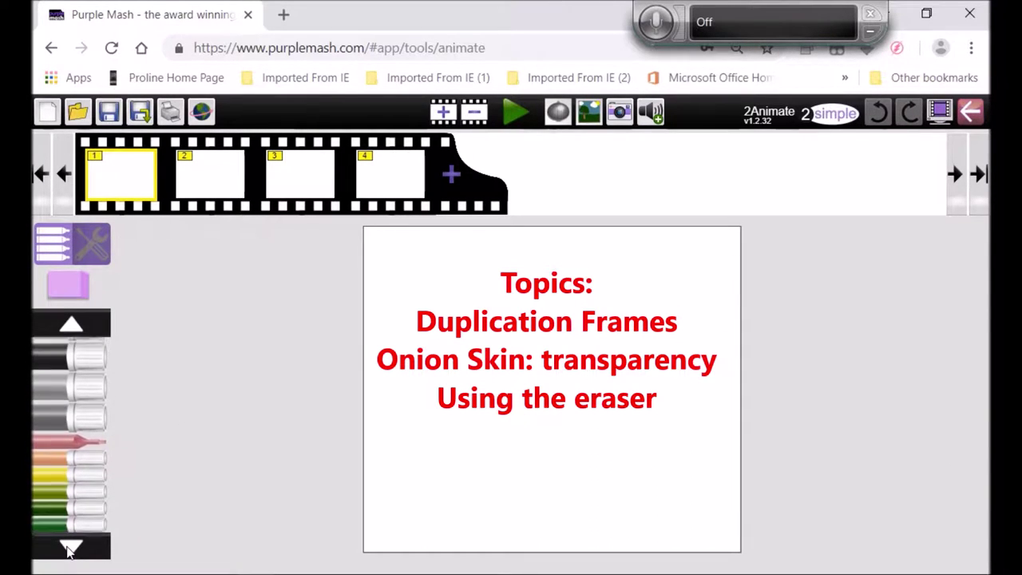
scroll(60, 327, down, 5)
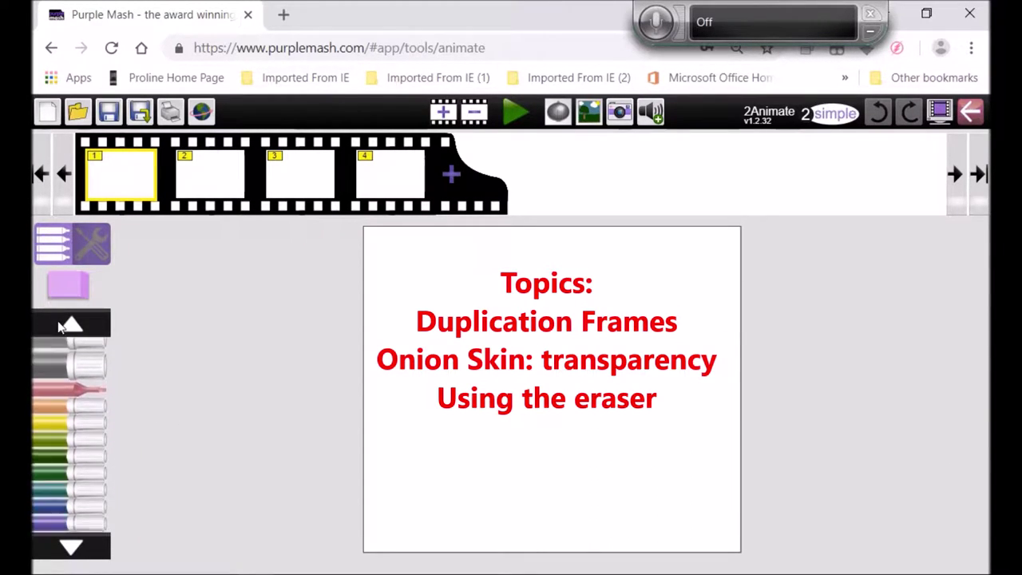
scroll(60, 327, down, 5)
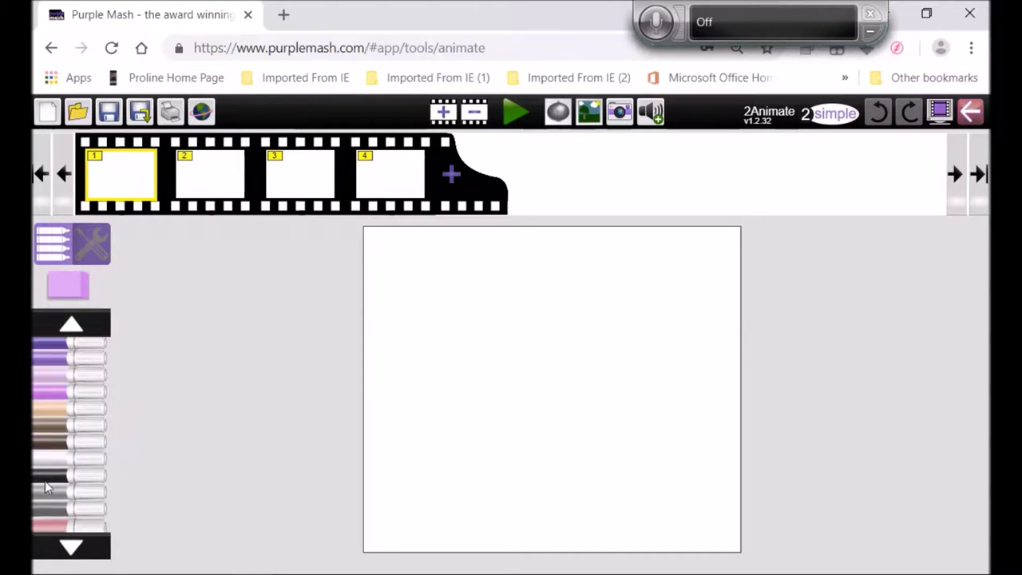
click(49, 477)
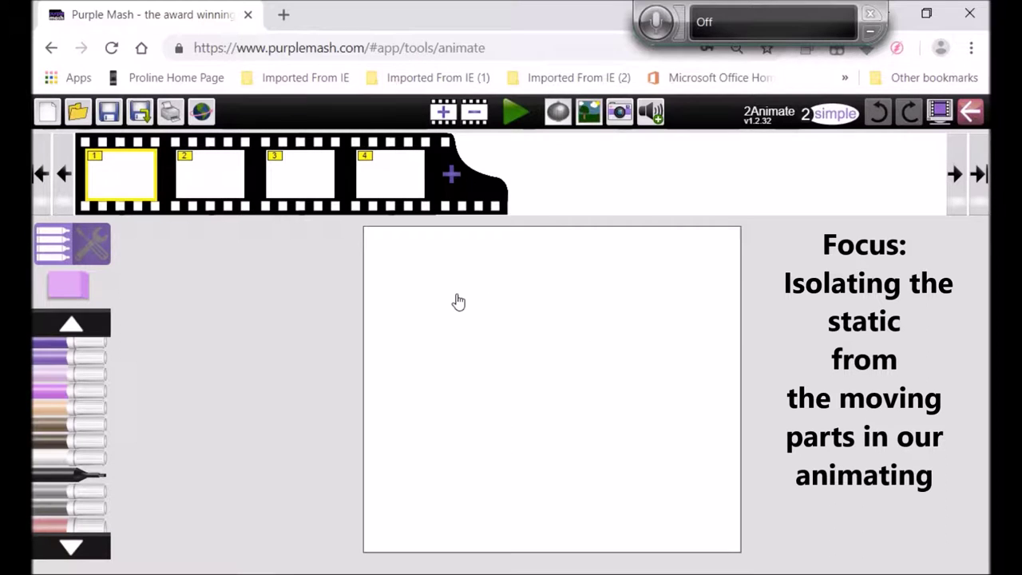
mouse_move(602, 305)
mouse_down()
mouse_move(509, 292)
mouse_move(474, 331)
mouse_move(477, 400)
mouse_move(529, 468)
mouse_move(589, 472)
mouse_move(612, 431)
mouse_move(623, 389)
mouse_move(600, 302)
mouse_up()
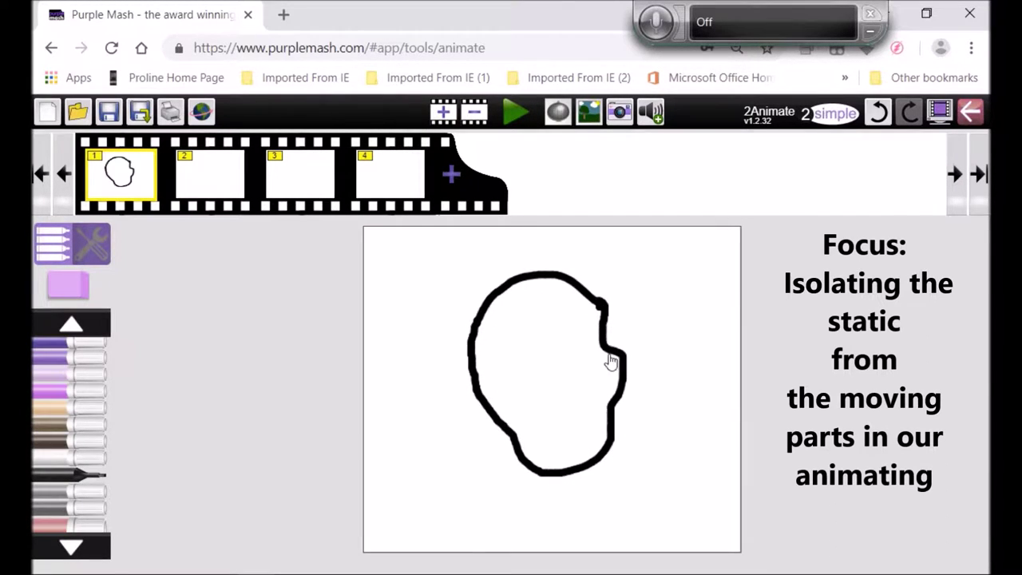
mouse_move(483, 412)
mouse_down()
mouse_move(448, 438)
mouse_move(436, 546)
mouse_move(472, 550)
mouse_move(483, 460)
mouse_move(518, 551)
mouse_up()
mouse_move(624, 394)
mouse_down()
mouse_move(641, 411)
mouse_move(662, 543)
mouse_move(584, 538)
mouse_move(572, 504)
mouse_move(609, 495)
mouse_move(703, 554)
mouse_move(515, 550)
mouse_up()
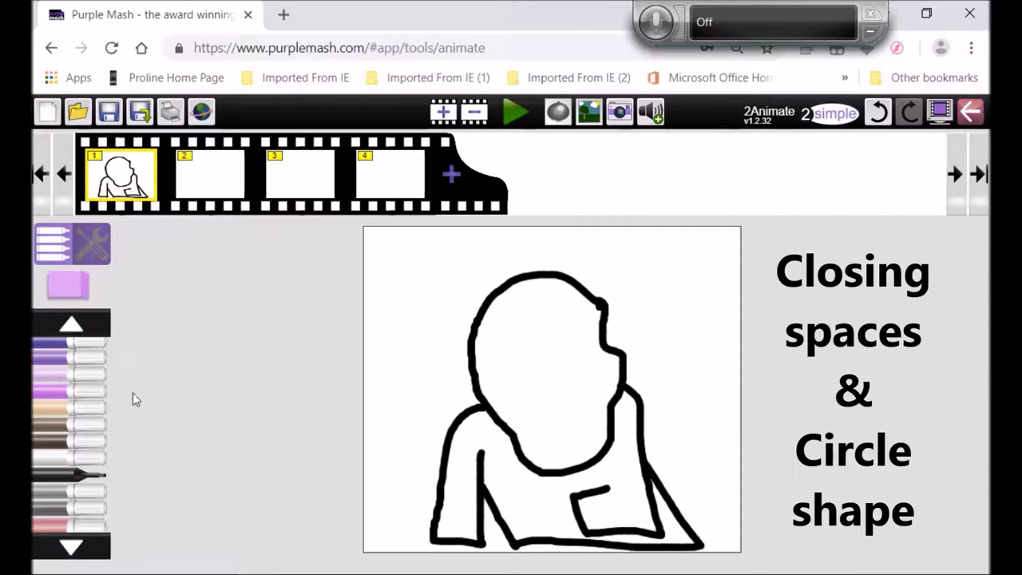
Step: Draw two outlined circle eyes on the face in frame 1 and add a small filled black pupil inside each
click(88, 231)
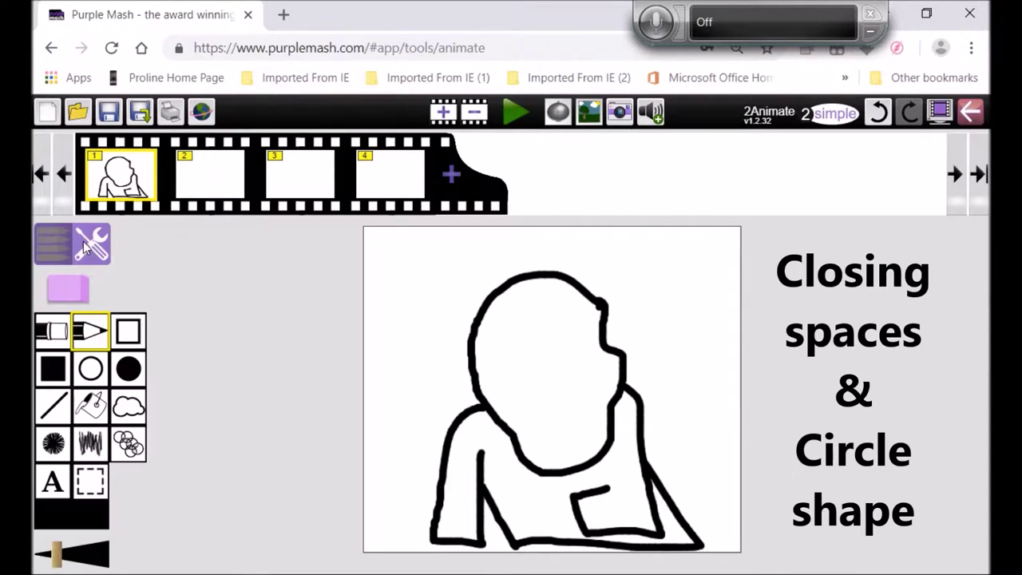
click(91, 368)
drag(482, 326, 540, 375)
drag(546, 315, 591, 392)
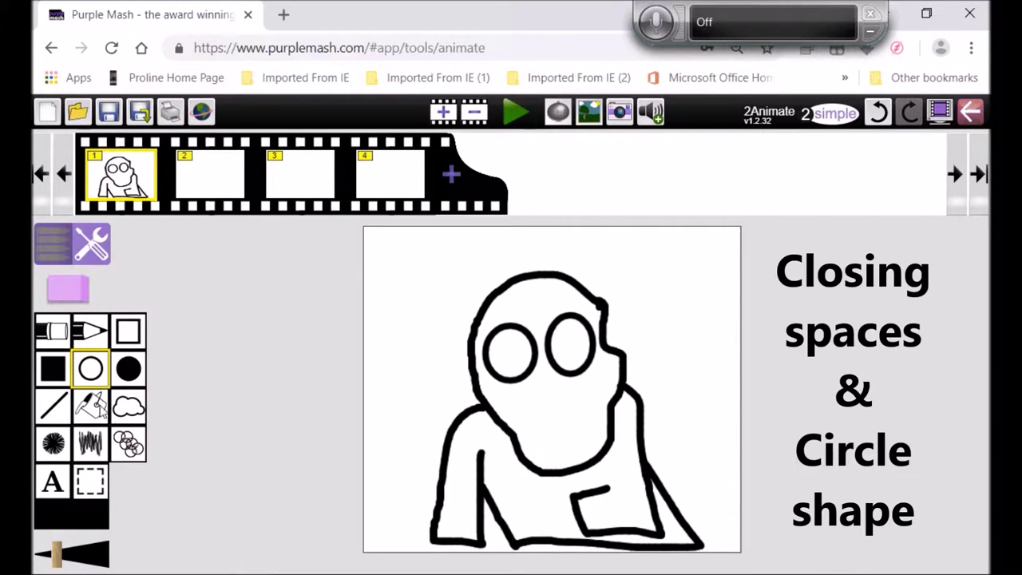
click(129, 369)
drag(495, 336, 511, 356)
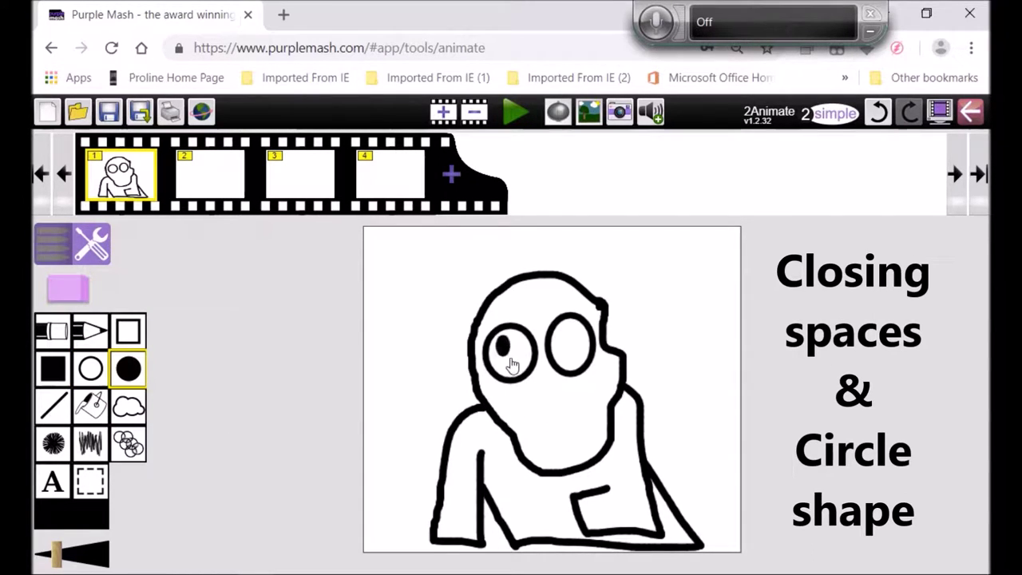
drag(559, 330, 577, 351)
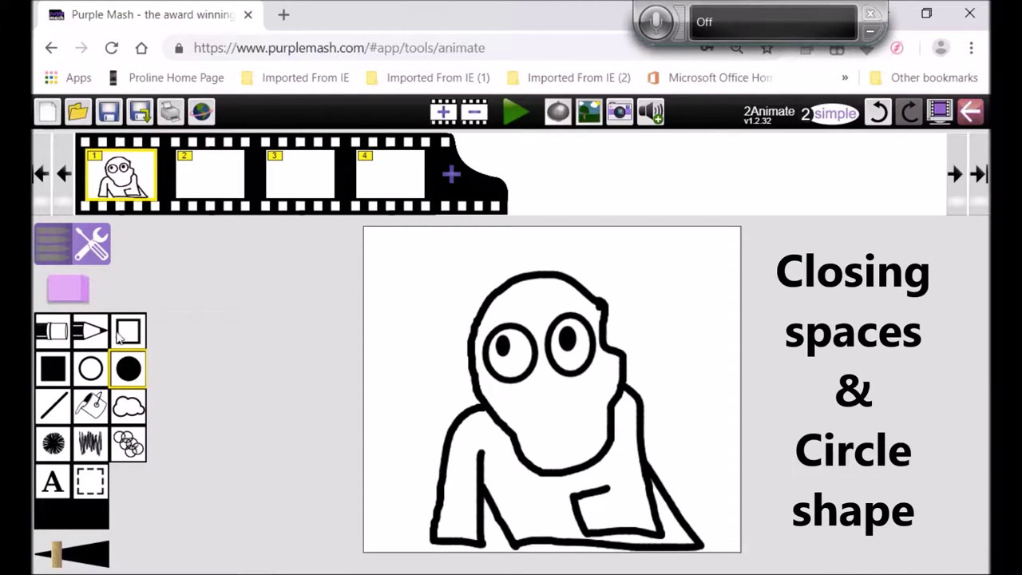
Step: Use the pencil to add a nose, a straight mouth, hair along the head's left side and an ear on the right
click(90, 330)
mouse_move(529, 372)
mouse_down()
mouse_move(532, 429)
mouse_move(559, 422)
mouse_move(544, 445)
mouse_move(592, 440)
mouse_up()
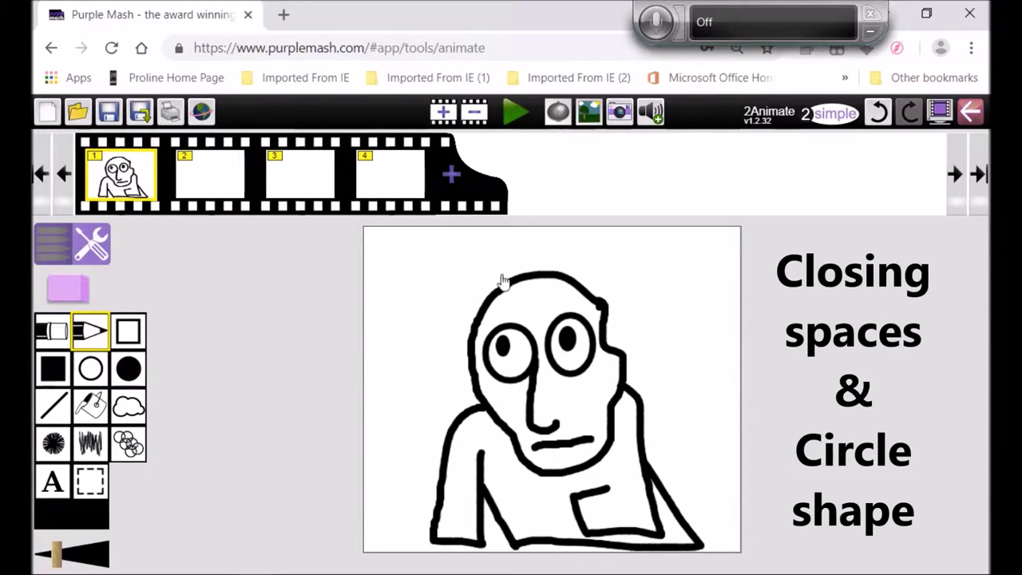
mouse_move(559, 280)
mouse_down()
mouse_move(497, 279)
mouse_move(468, 331)
mouse_move(473, 351)
mouse_up()
mouse_move(562, 269)
mouse_down()
mouse_move(538, 260)
mouse_move(482, 274)
mouse_move(459, 365)
mouse_move(479, 407)
mouse_up()
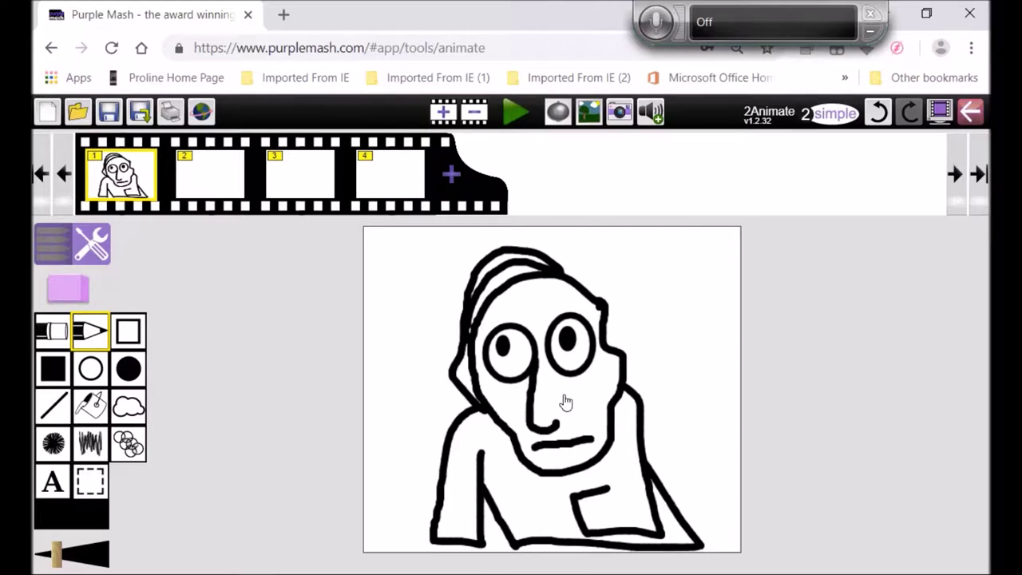
mouse_move(614, 341)
mouse_down()
mouse_move(633, 325)
mouse_move(620, 377)
mouse_up()
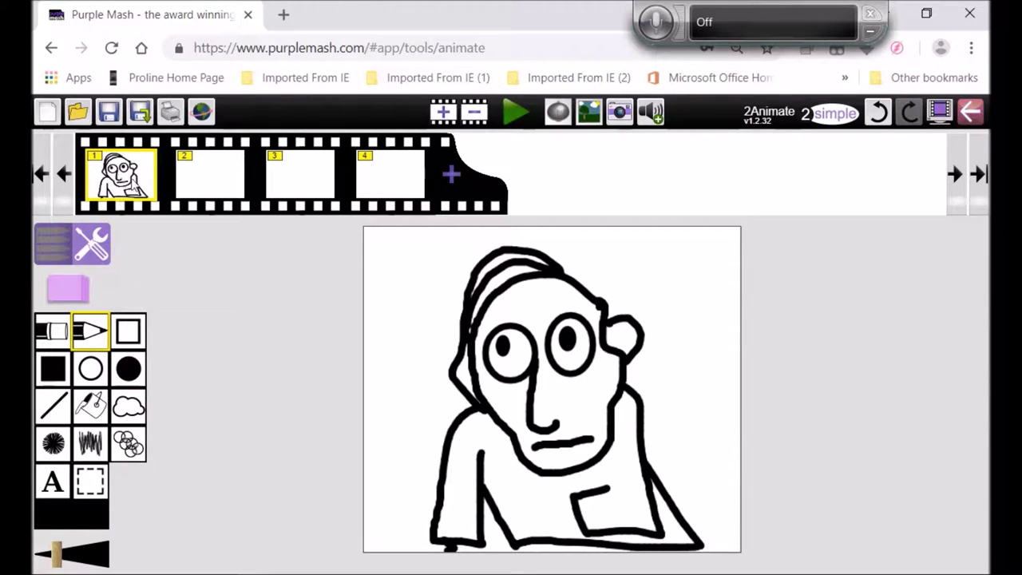
Step: Copy frame 1 into frame 2 and erase the pupils, mouth and bent right-hand forearm from the copy
drag(108, 174, 195, 185)
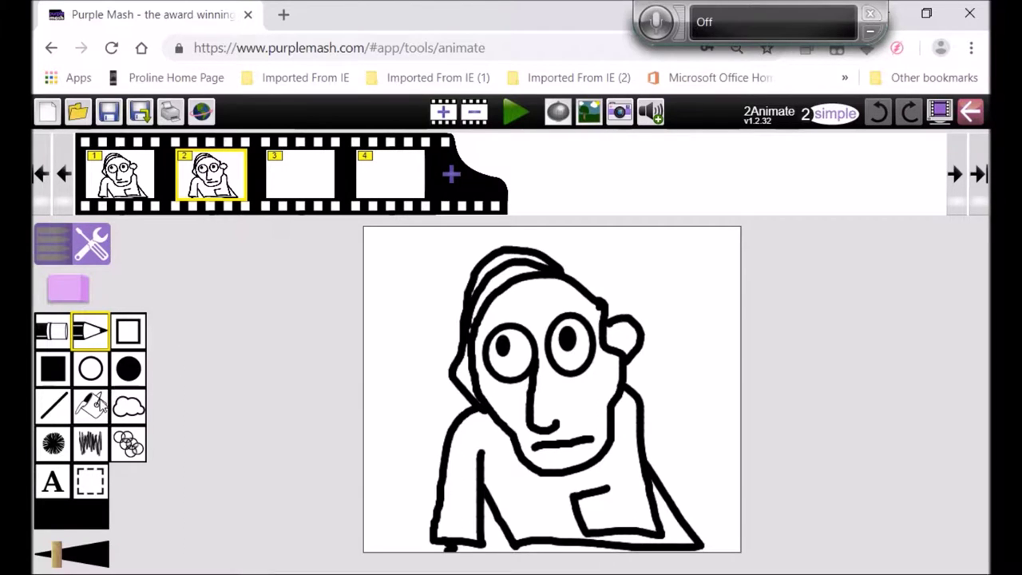
click(62, 289)
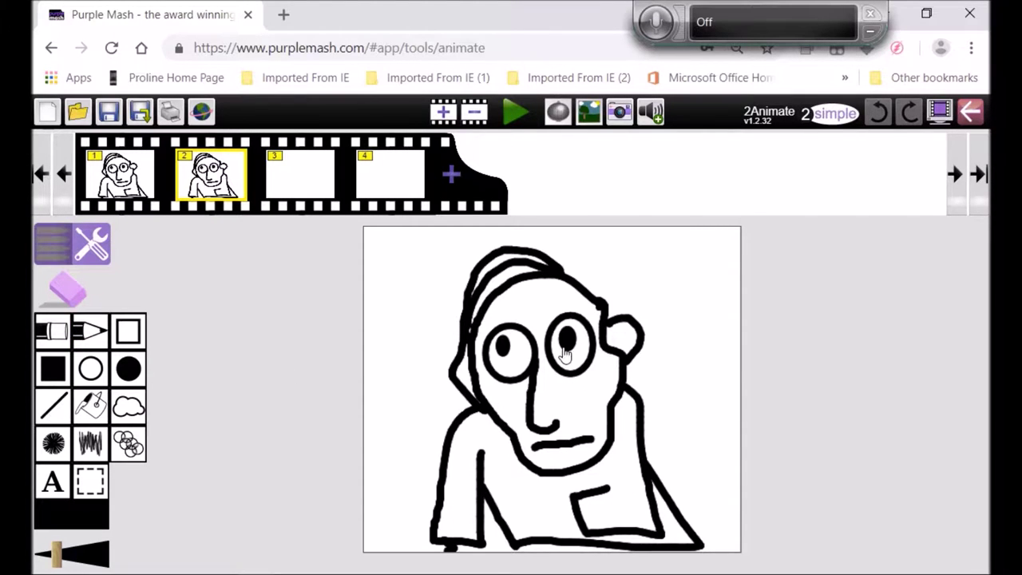
mouse_move(571, 355)
mouse_down()
mouse_move(569, 342)
mouse_move(500, 349)
mouse_move(510, 365)
mouse_up()
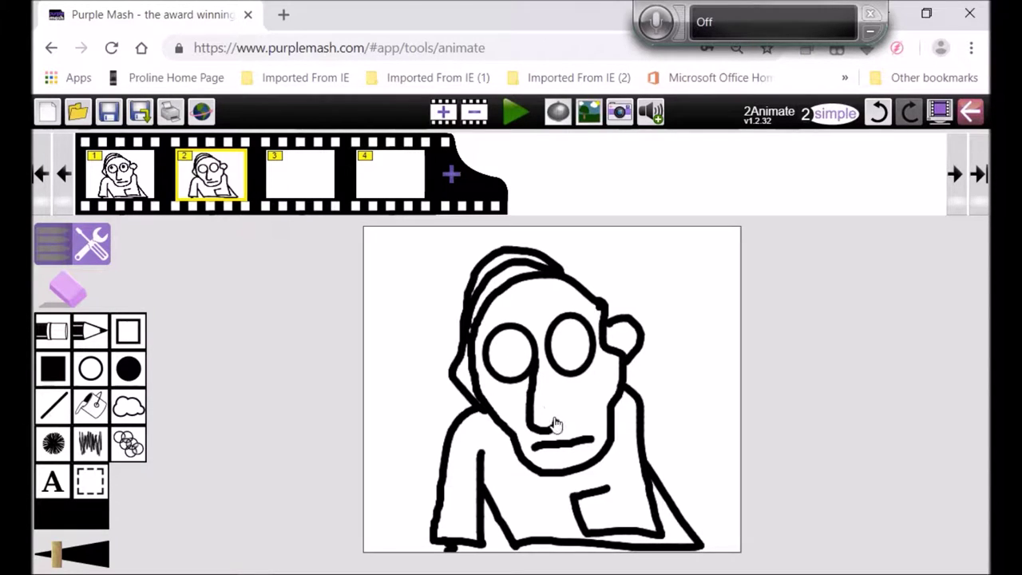
mouse_move(586, 436)
mouse_down()
mouse_move(541, 452)
mouse_move(598, 444)
mouse_up()
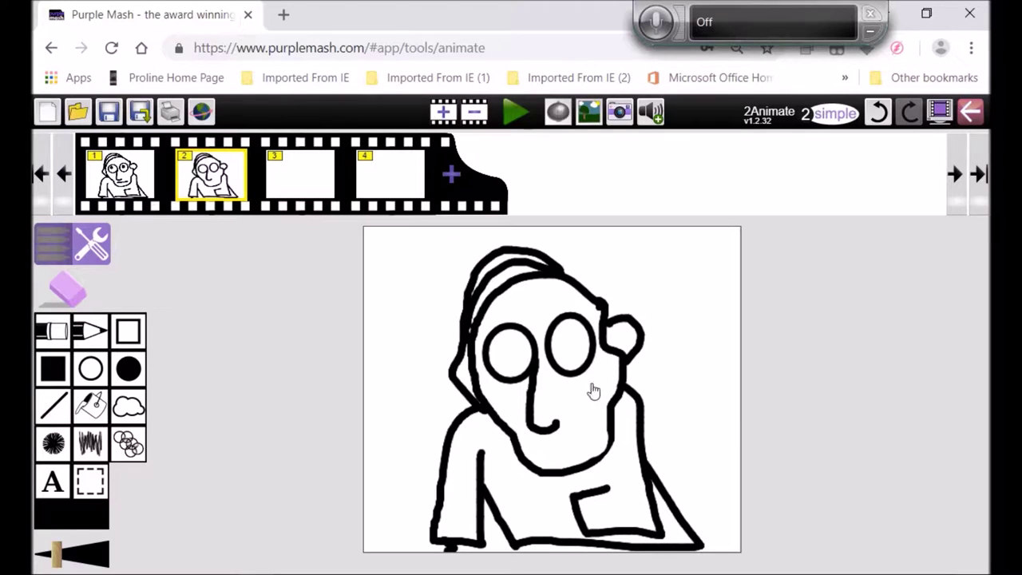
mouse_move(599, 506)
mouse_down()
mouse_move(578, 518)
mouse_move(591, 535)
mouse_move(656, 540)
mouse_move(659, 551)
mouse_move(587, 534)
mouse_move(652, 529)
mouse_move(660, 545)
mouse_move(656, 536)
mouse_up()
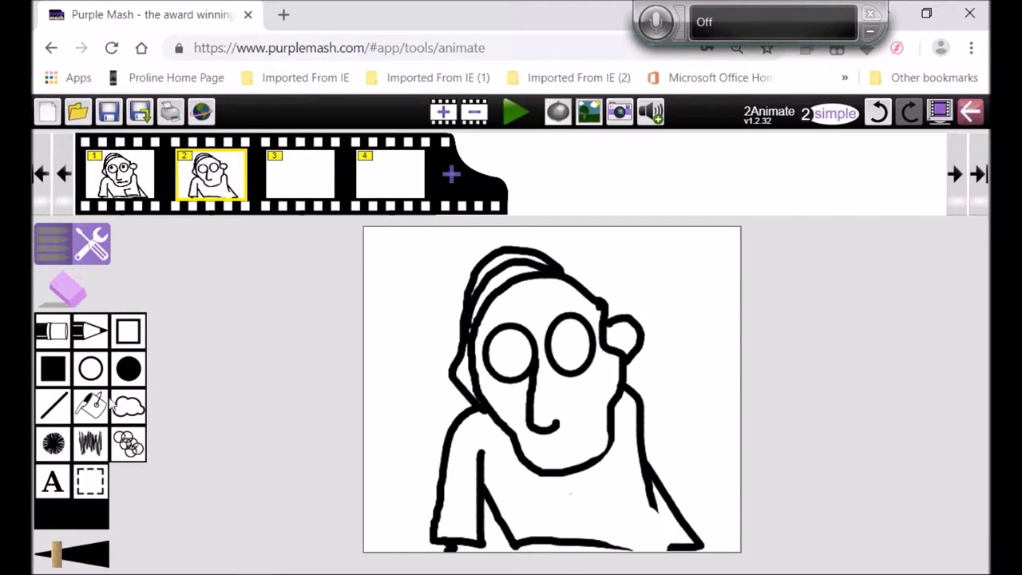
Step: Redraw the right-hand arm in frame 2 with the pencil so it hangs straight down to the canvas edge
click(94, 340)
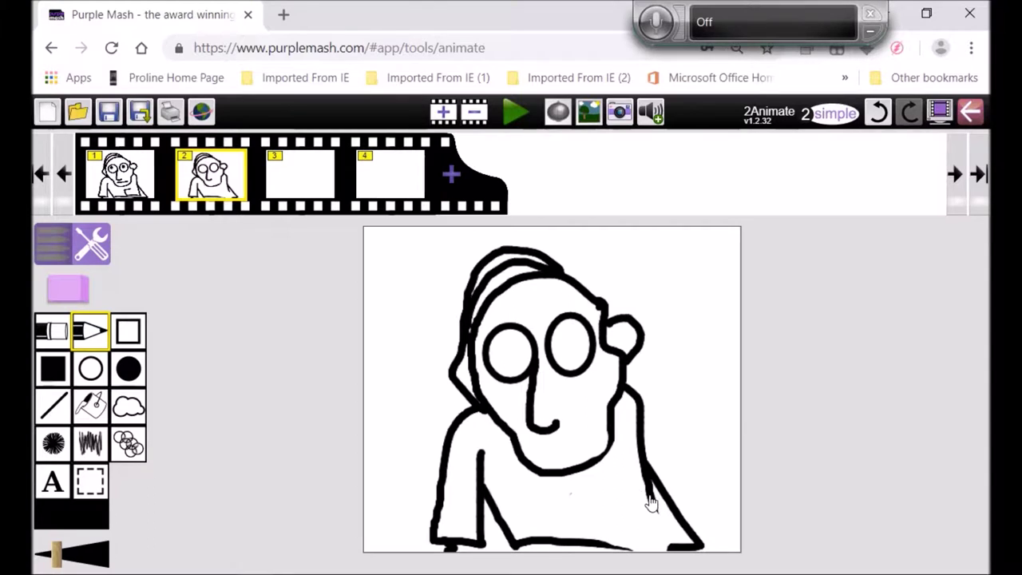
mouse_move(653, 500)
mouse_down()
mouse_move(664, 555)
mouse_move(615, 520)
mouse_move(612, 490)
mouse_up()
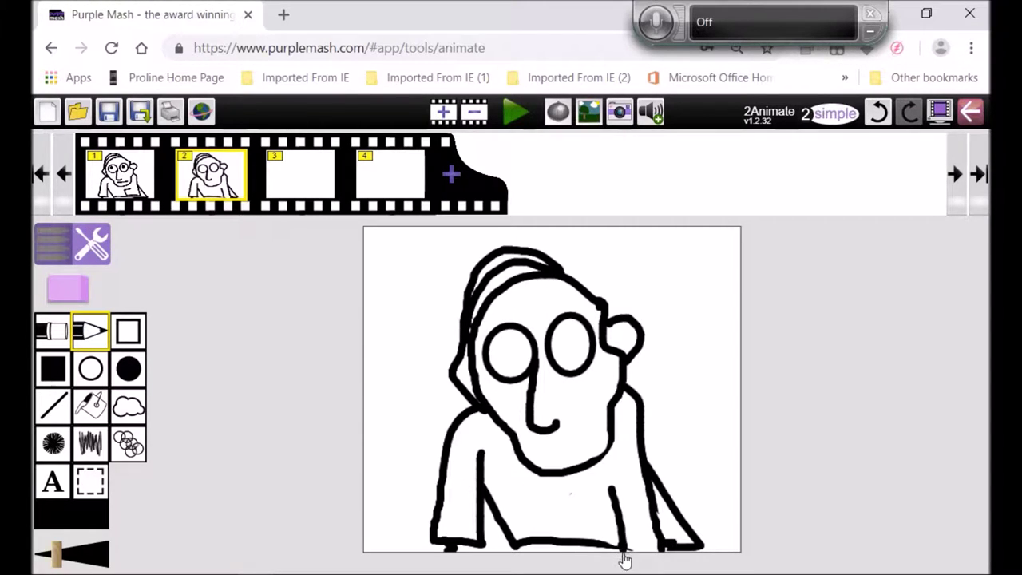
drag(629, 555, 675, 557)
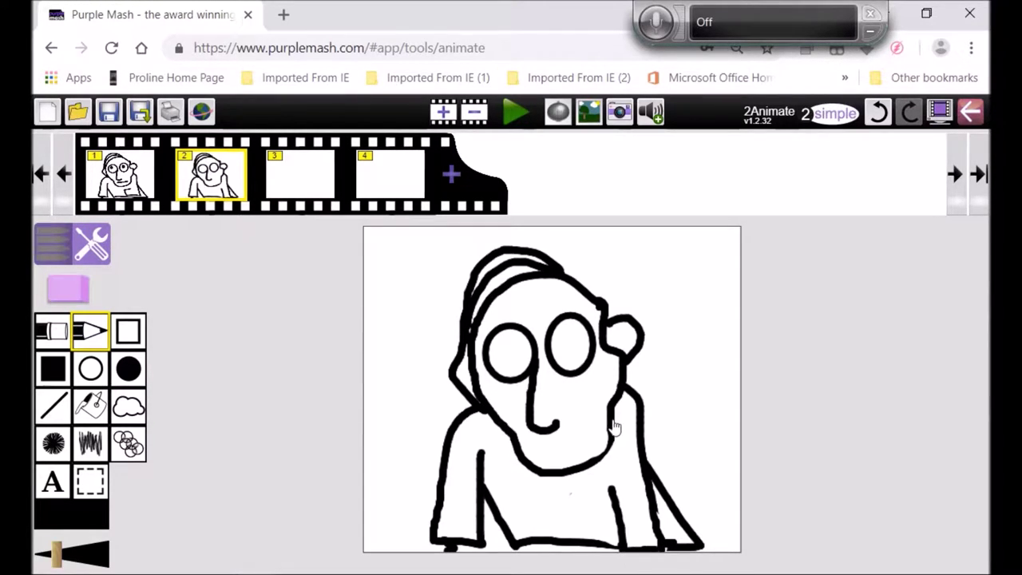
Step: Turn on onion skin and draw frame 2's filled pupils to the right of the old ones, plus a mouth curving up at the right
click(128, 374)
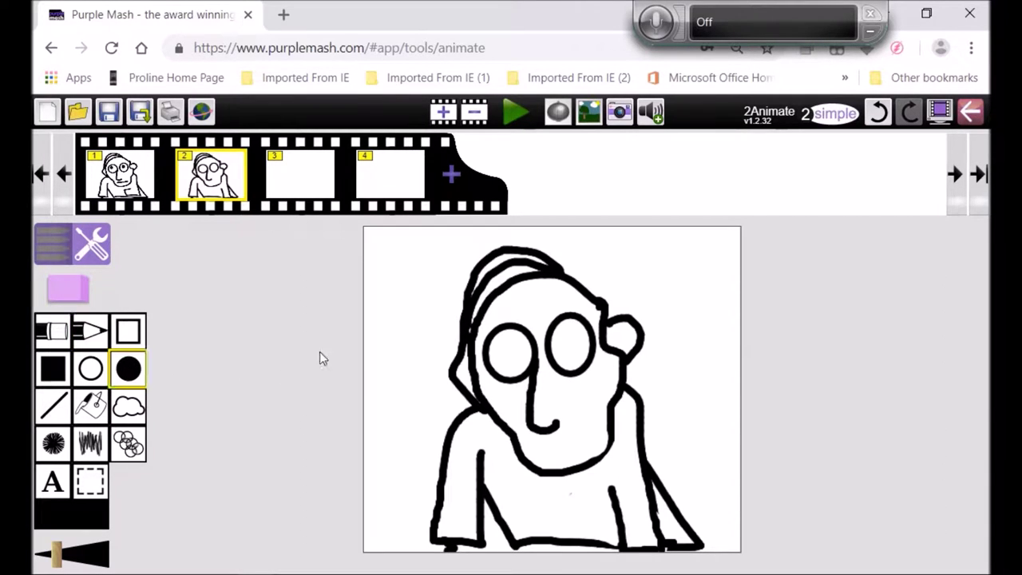
click(561, 118)
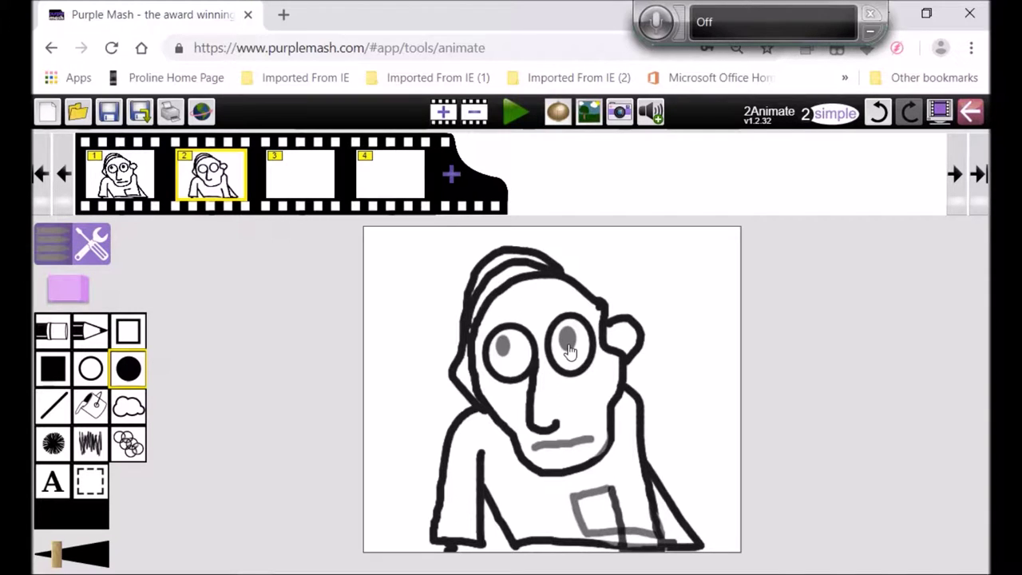
drag(570, 337, 587, 350)
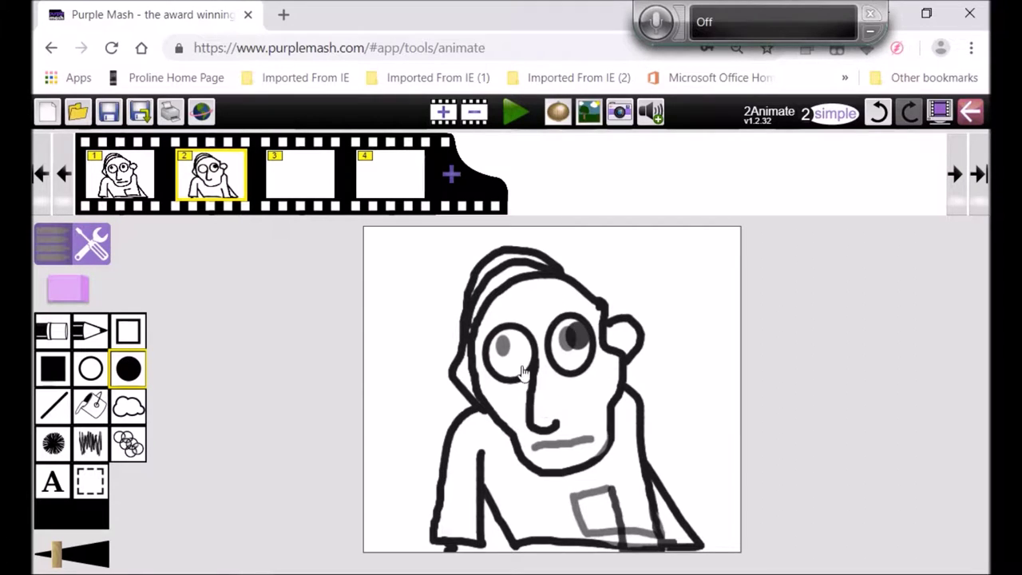
drag(518, 344, 525, 358)
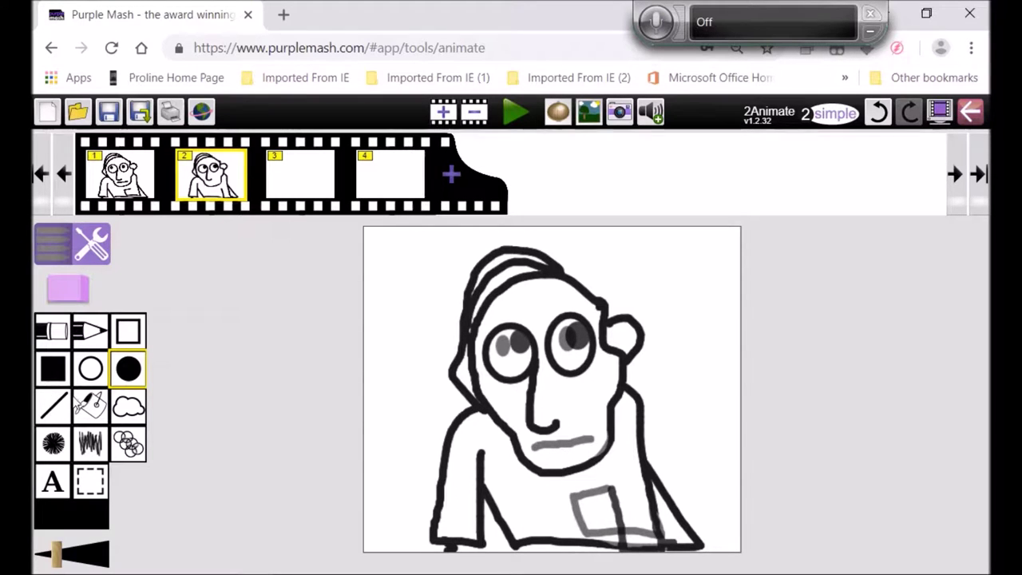
click(91, 335)
drag(541, 454, 582, 424)
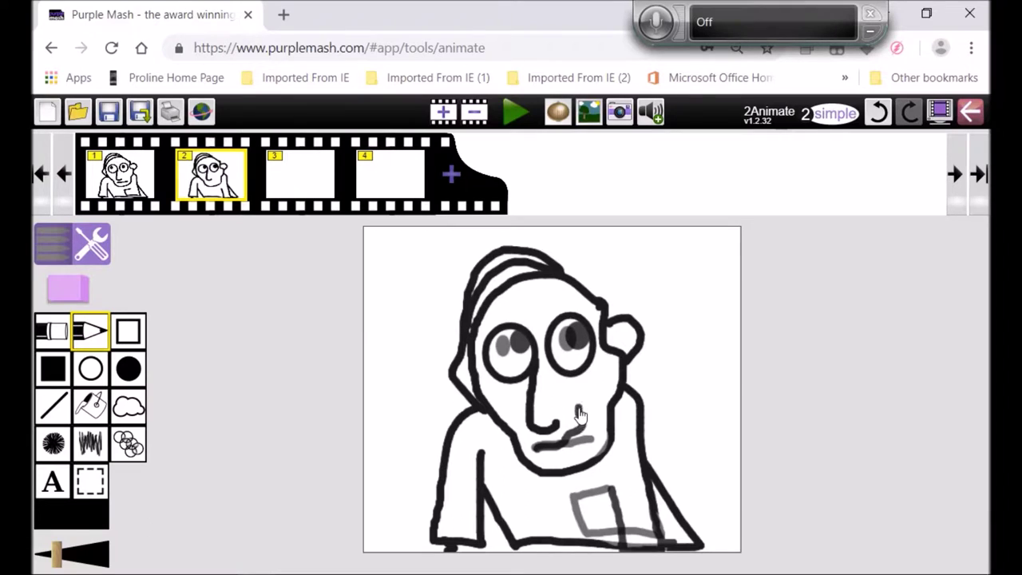
Step: Turn off onion skin and compare frames 1 and 2 by switching between them
click(137, 182)
click(218, 192)
click(555, 120)
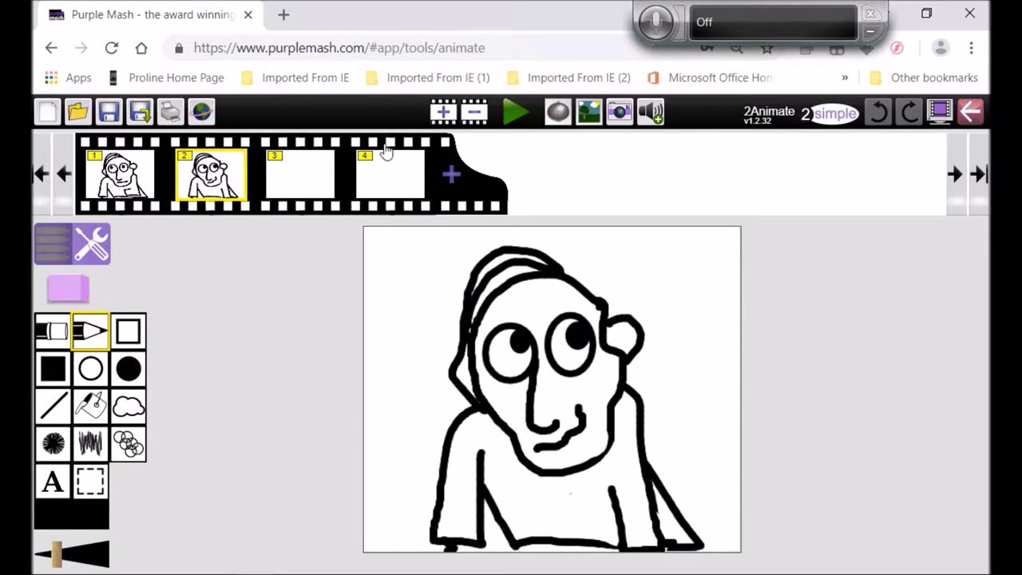
click(128, 180)
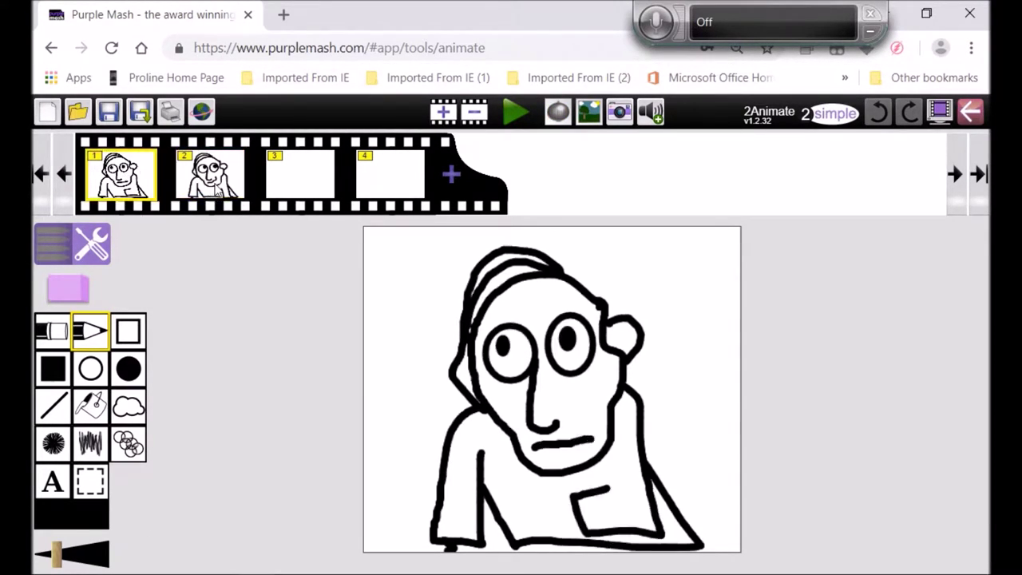
click(231, 189)
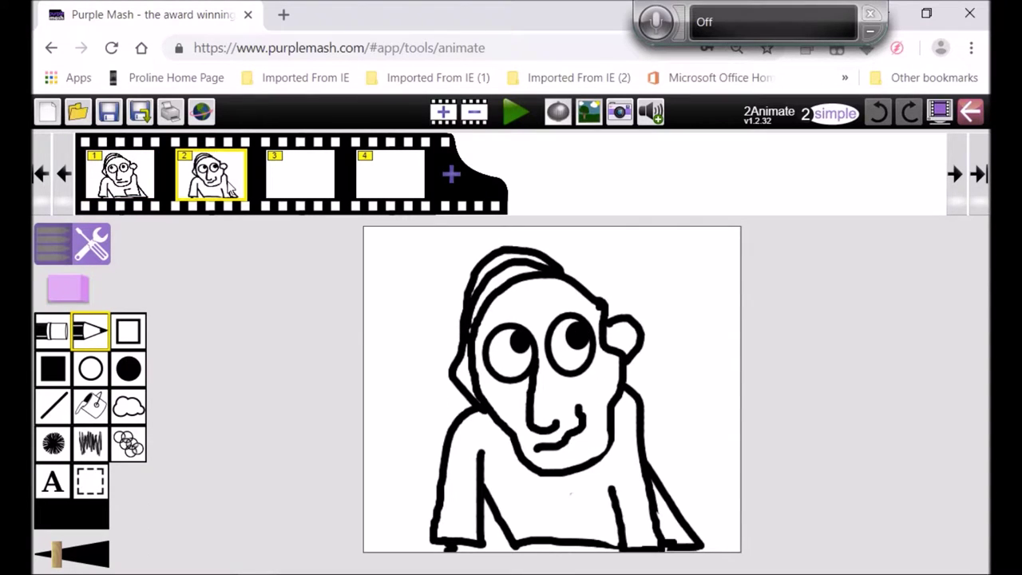
Step: Copy frame 2 into frame 3 and draw a small fly with a black body, two round wings and a dashed trail beside the ear
click(296, 186)
mouse_move(199, 187)
mouse_down()
mouse_move(296, 192)
mouse_move(302, 180)
mouse_up()
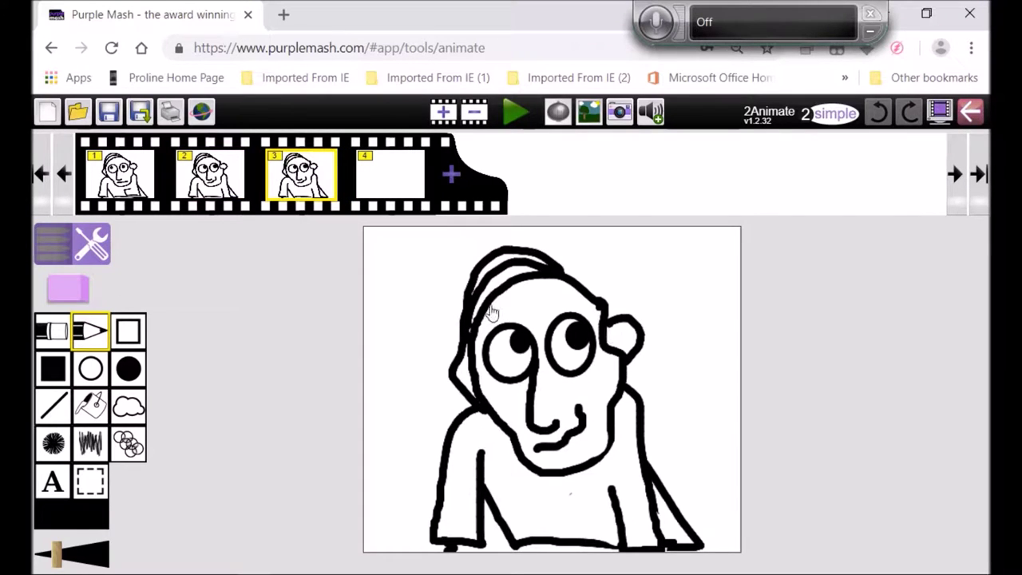
click(128, 370)
drag(681, 301, 710, 325)
click(91, 368)
drag(676, 281, 676, 354)
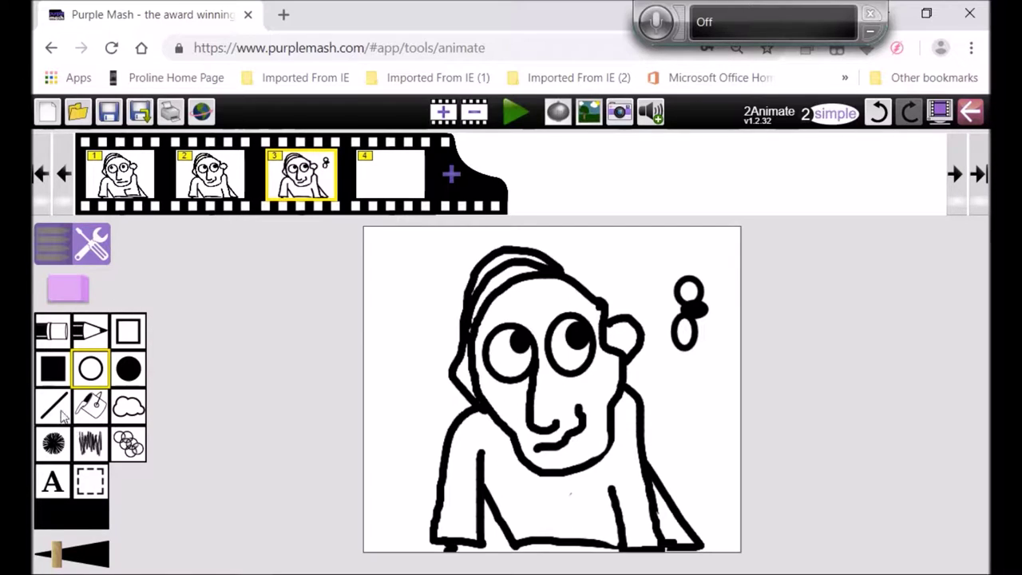
click(98, 332)
drag(718, 308, 735, 341)
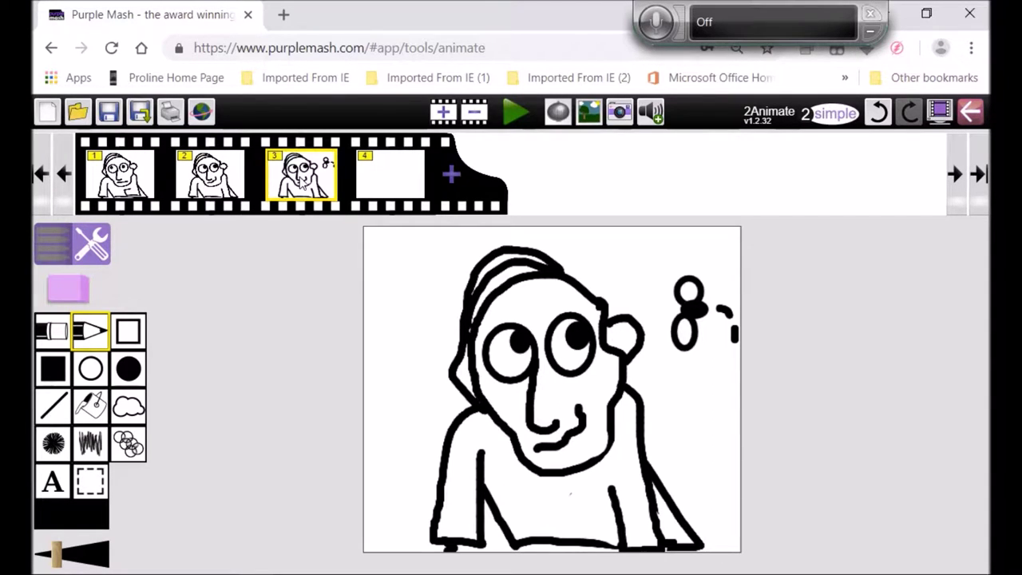
Step: Erase both eyes and the mouth from the face in frame 3, keeping the nose
click(70, 293)
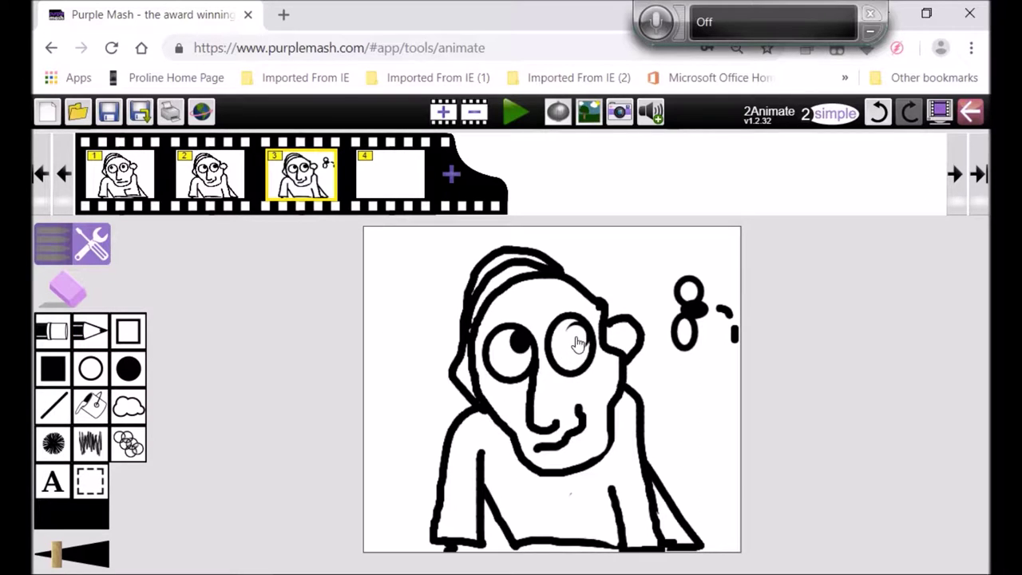
drag(512, 360, 520, 347)
mouse_move(555, 393)
mouse_down()
mouse_move(564, 331)
mouse_move(559, 365)
mouse_move(588, 364)
mouse_move(587, 334)
mouse_move(565, 328)
mouse_move(583, 368)
mouse_move(514, 335)
mouse_move(489, 361)
mouse_move(515, 383)
mouse_move(523, 349)
mouse_up()
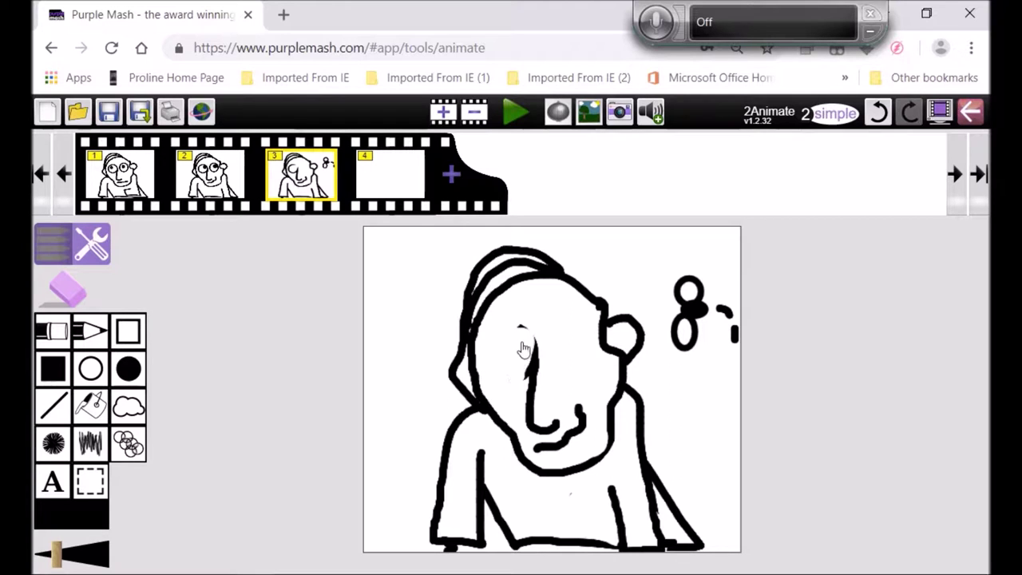
mouse_move(587, 429)
mouse_down()
mouse_move(578, 418)
mouse_move(564, 456)
mouse_move(539, 463)
mouse_up()
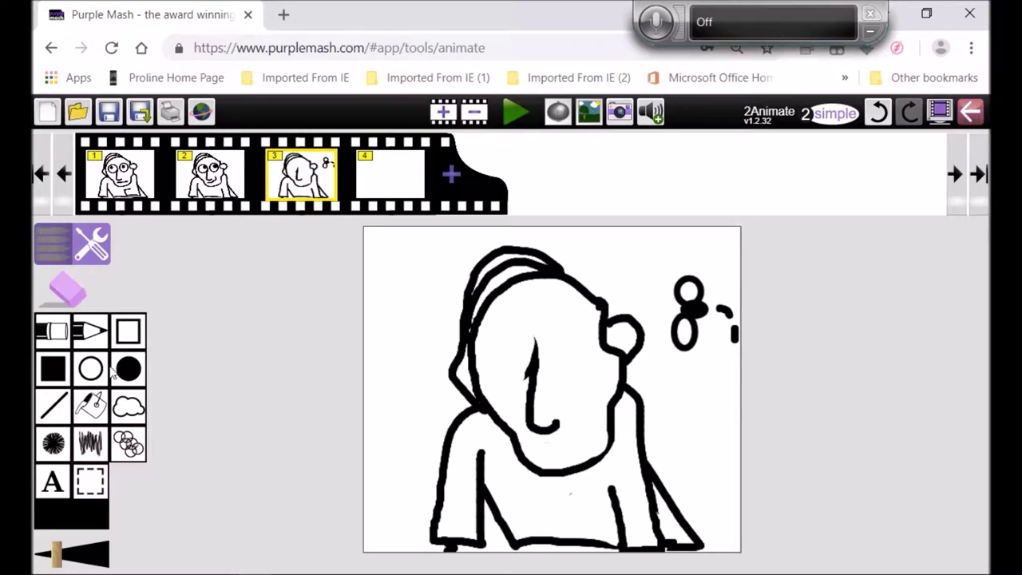
Step: Turn on onion skin and draw frame 3's mouth freehand below the nose, with a rounded opening at its right end
click(96, 339)
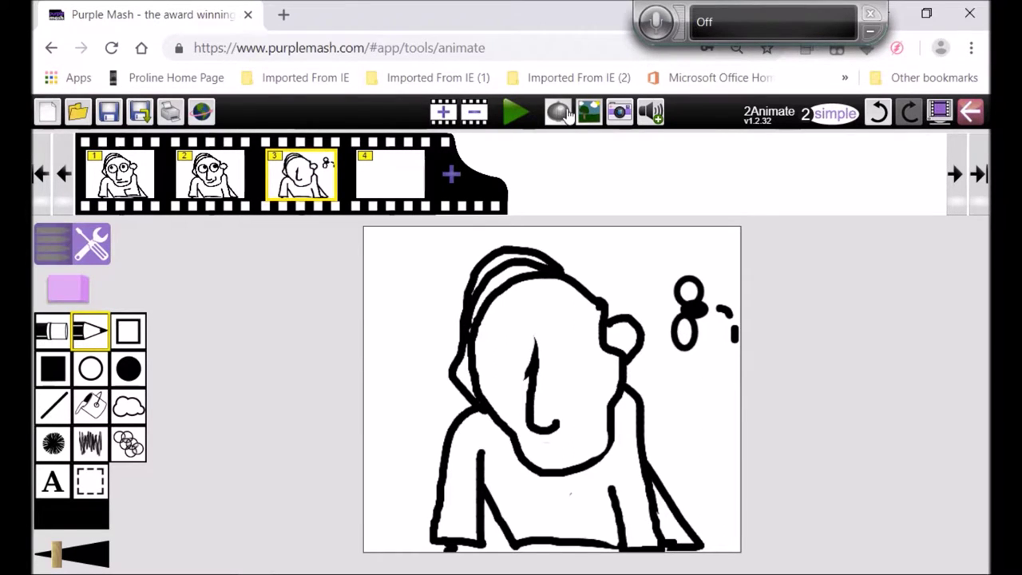
click(558, 111)
mouse_move(541, 449)
mouse_down()
mouse_move(591, 439)
mouse_move(595, 463)
mouse_move(553, 457)
mouse_move(519, 431)
mouse_move(545, 467)
mouse_up()
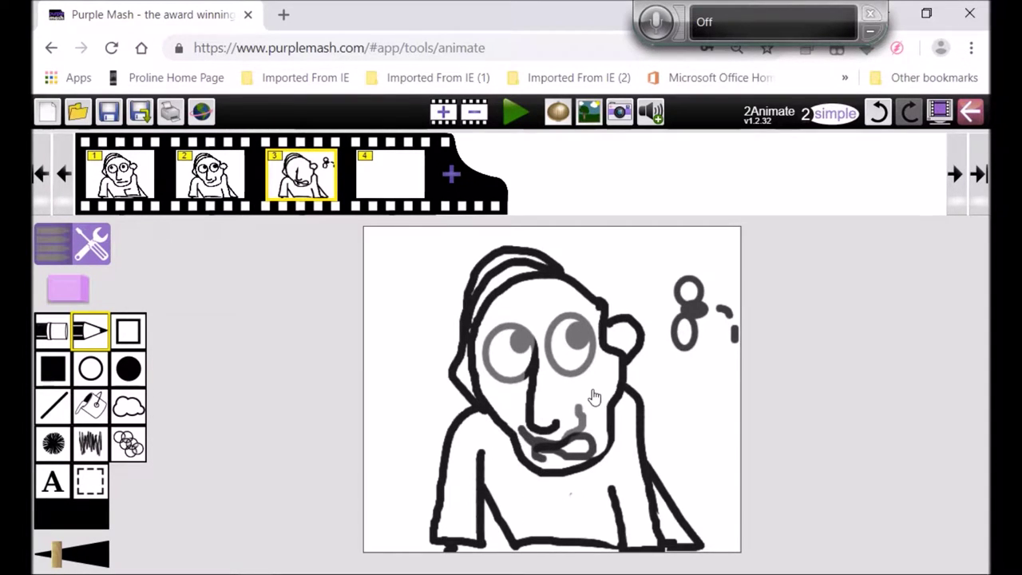
Step: Draw frame 3's eyes as two tall oval outlines over the old ones, with filled round pupils at their upper right
click(91, 368)
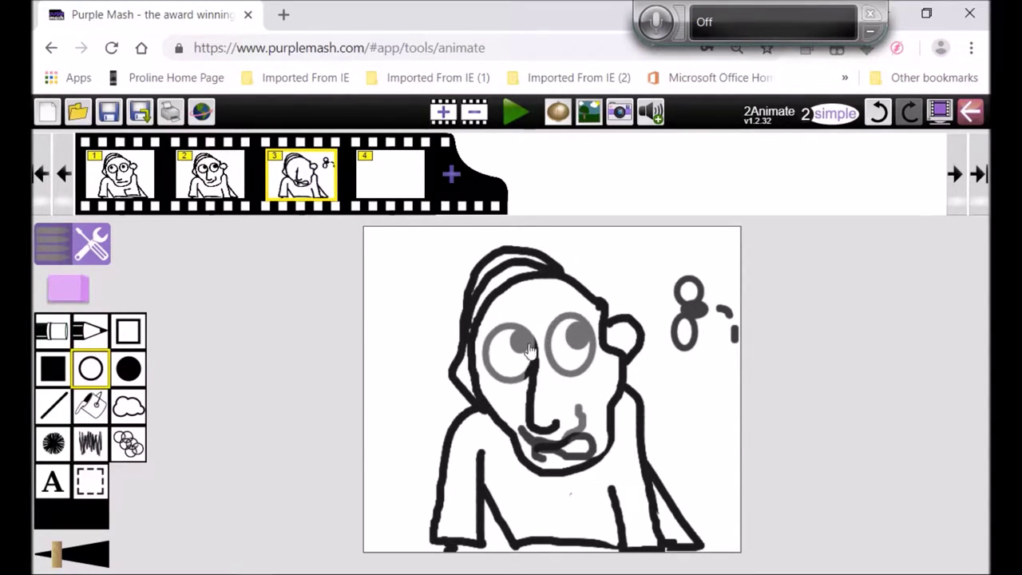
drag(554, 311, 599, 393)
drag(493, 320, 533, 400)
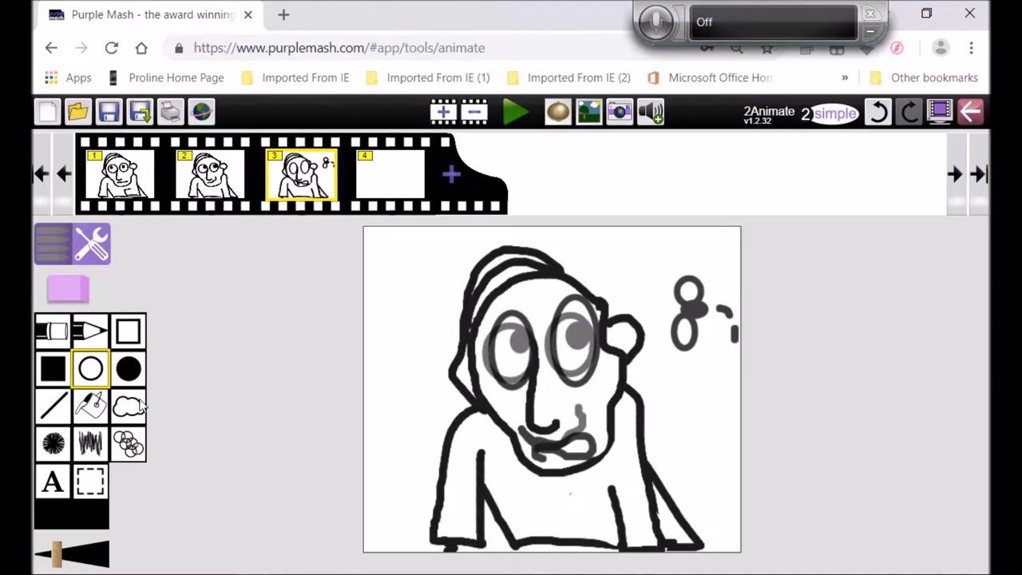
click(128, 369)
mouse_move(581, 319)
mouse_down()
mouse_move(595, 342)
mouse_move(591, 329)
mouse_up()
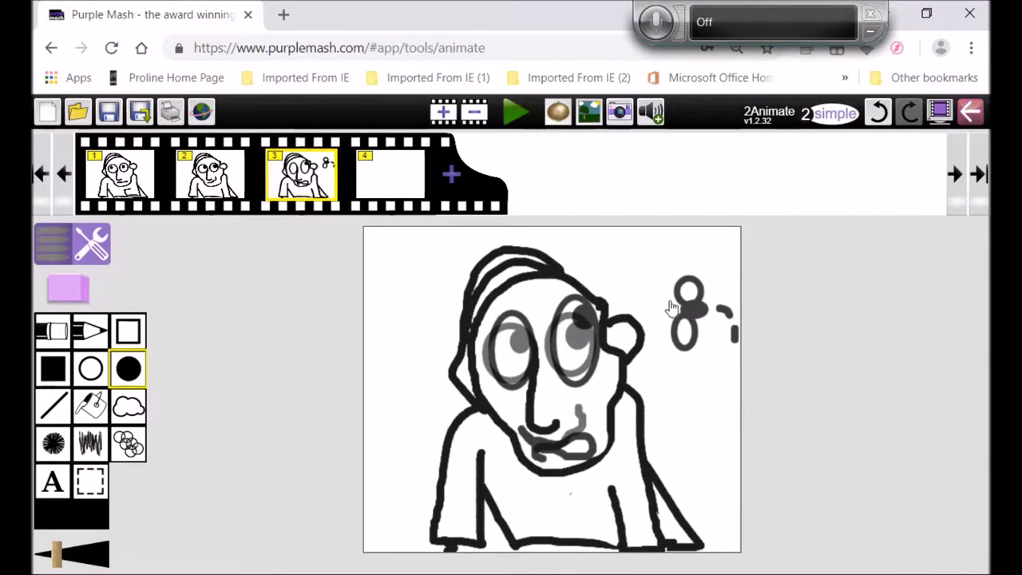
drag(508, 311, 528, 348)
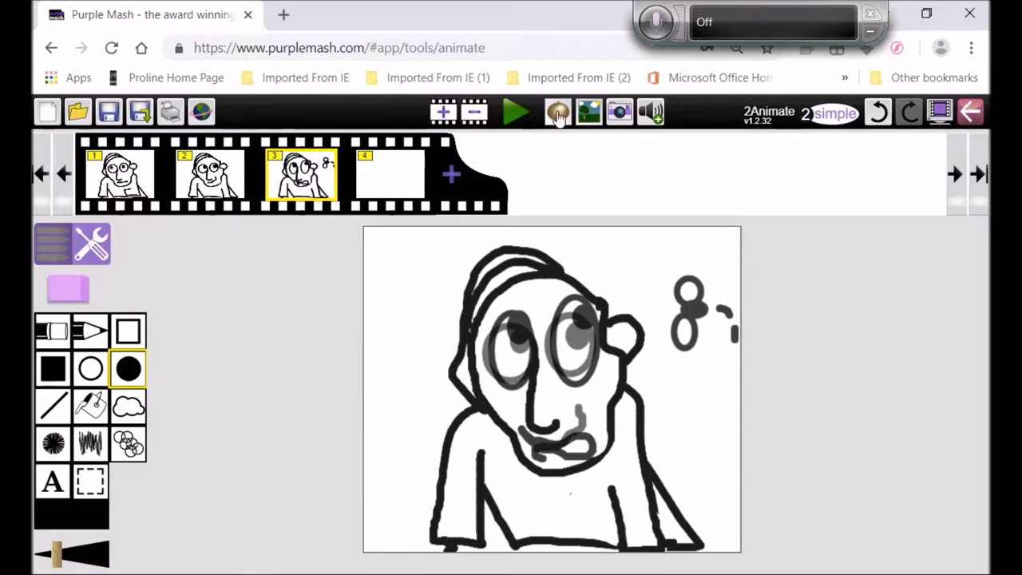
Step: Turn off onion skin and compare frames 1, 2 and 3 by viewing them in order
click(558, 112)
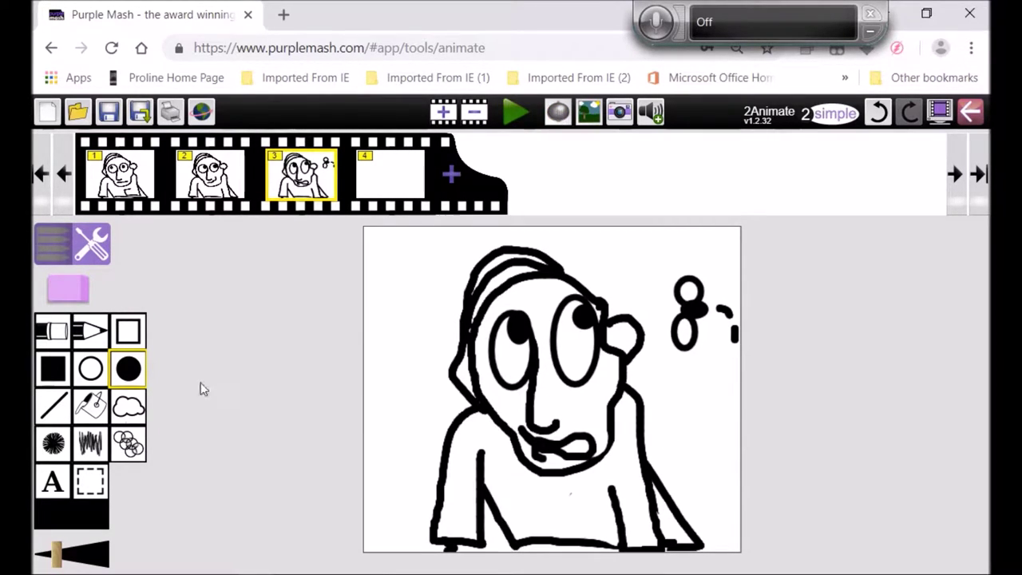
click(124, 196)
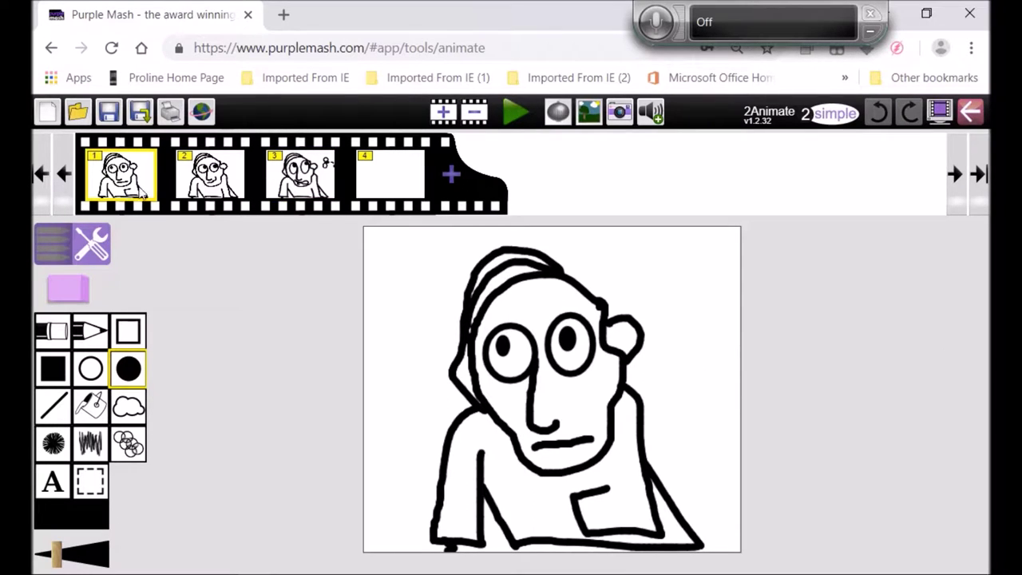
click(211, 196)
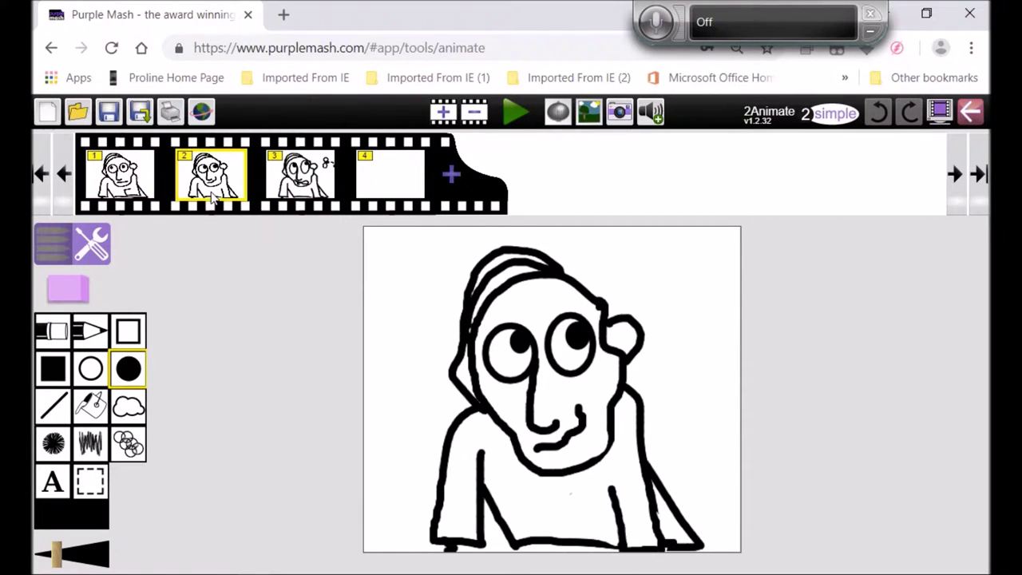
click(322, 174)
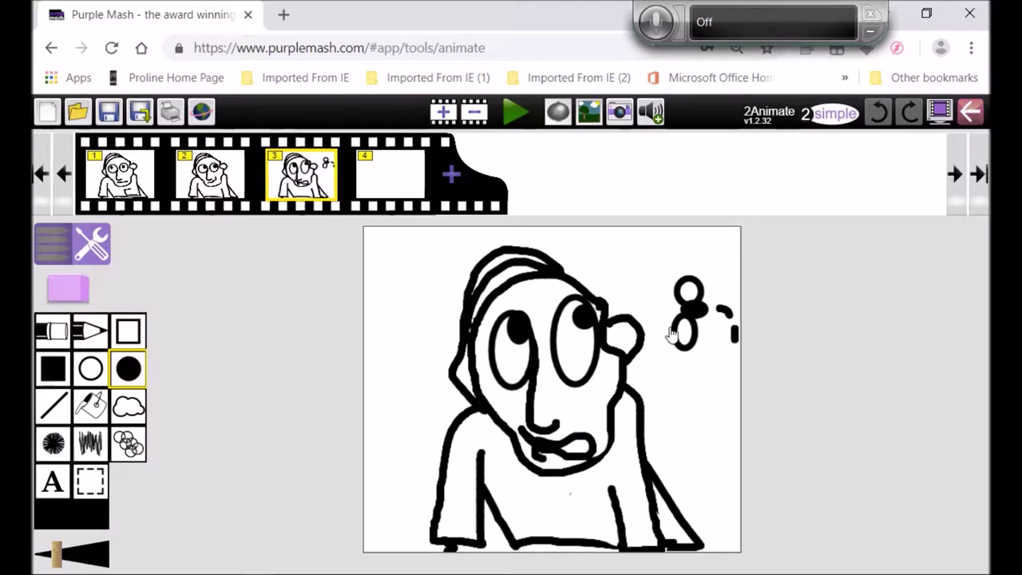
Step: Copy frame 3 into frame 4, erase the copy's mouth, fly and trail, and show the previous frame with onion skin
drag(292, 188, 390, 179)
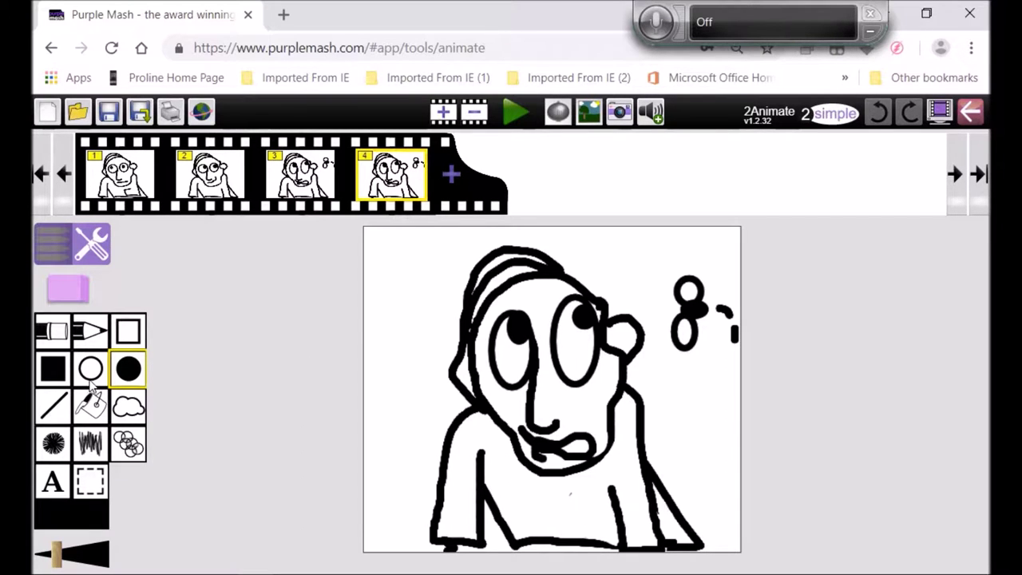
click(78, 292)
mouse_move(573, 445)
mouse_down()
mouse_move(587, 451)
mouse_move(527, 441)
mouse_move(540, 457)
mouse_move(589, 456)
mouse_move(583, 431)
mouse_up()
mouse_move(692, 293)
mouse_down()
mouse_move(682, 351)
mouse_move(698, 288)
mouse_move(731, 331)
mouse_up()
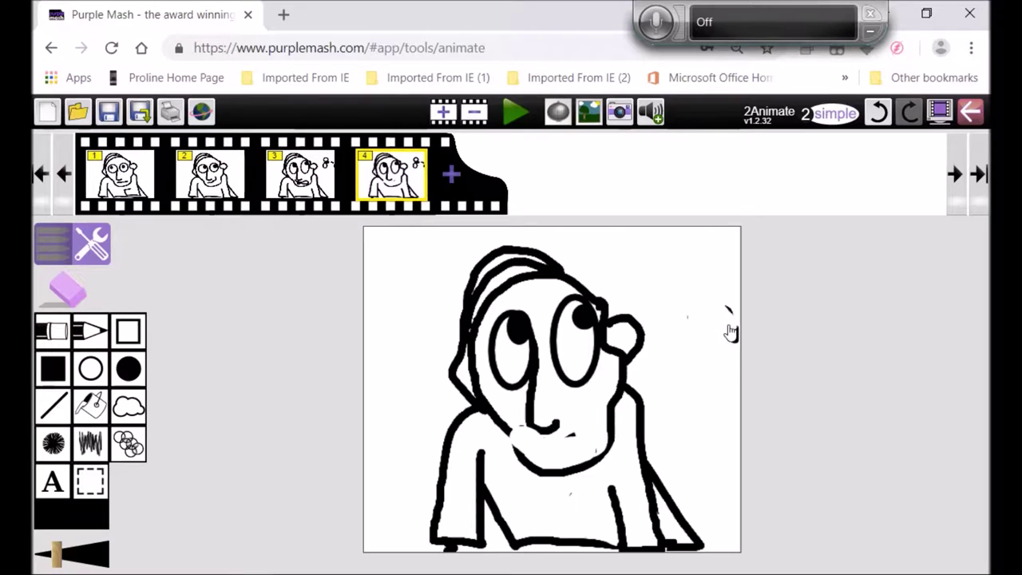
click(558, 113)
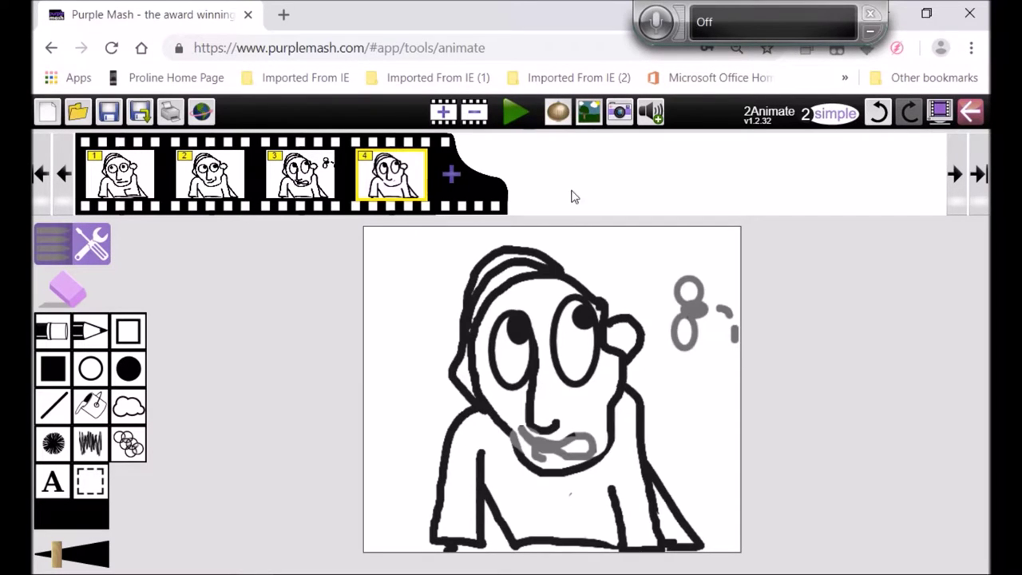
Step: Draw a fly with a black body and two oval wings over the old one and move it, tilted, down beside the shoulder
click(130, 371)
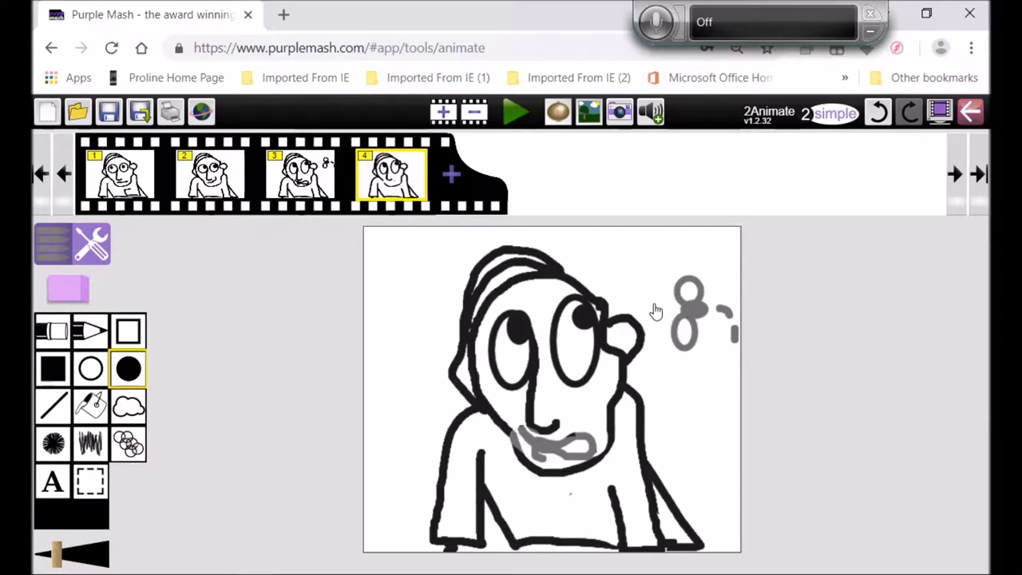
mouse_move(683, 309)
mouse_down()
mouse_move(689, 297)
mouse_move(708, 326)
mouse_move(683, 288)
mouse_move(694, 359)
mouse_move(681, 383)
mouse_up()
click(91, 369)
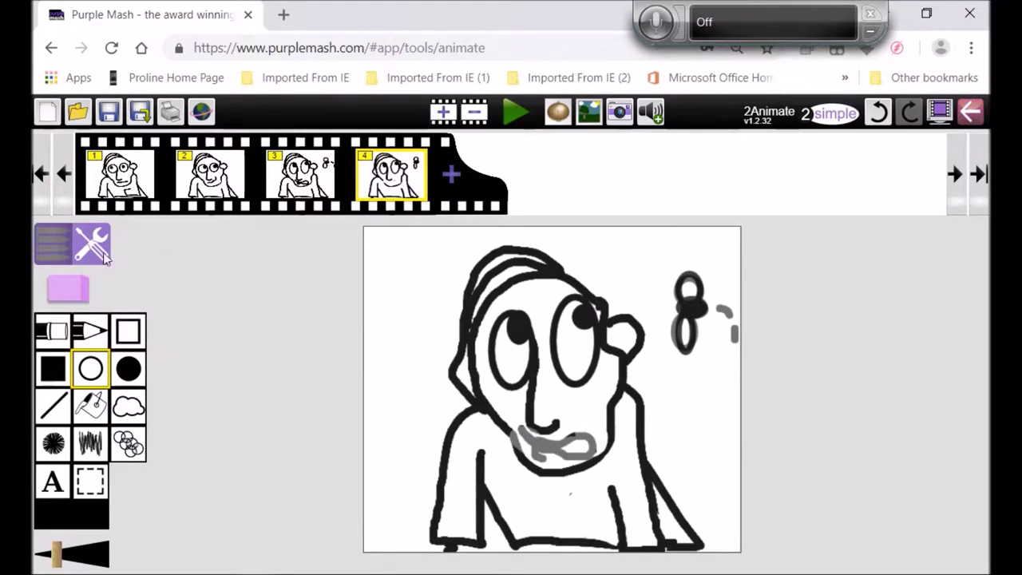
click(90, 482)
mouse_move(664, 259)
mouse_down()
mouse_move(730, 354)
mouse_move(729, 375)
mouse_up()
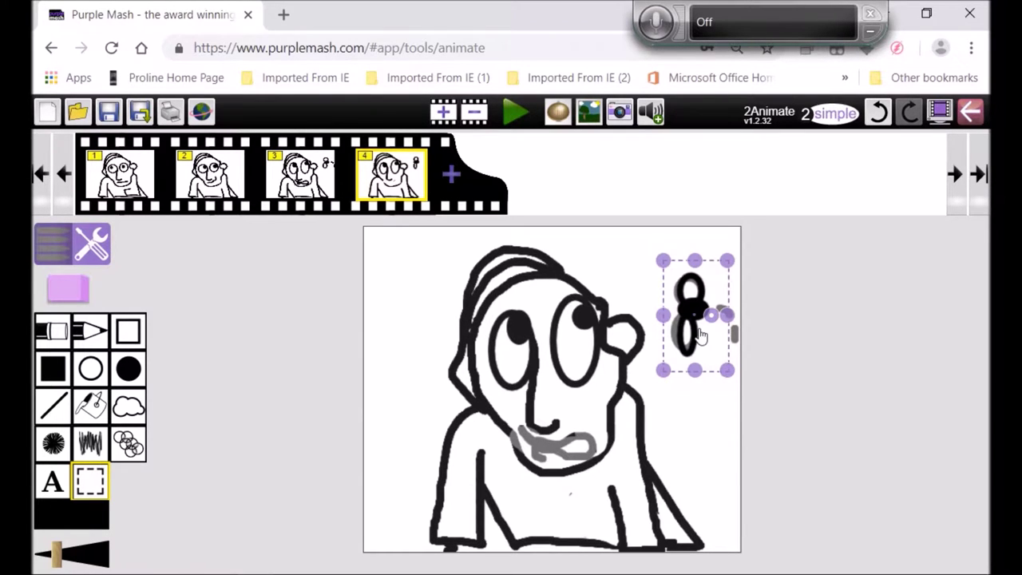
mouse_move(711, 314)
mouse_down()
mouse_move(694, 351)
mouse_move(721, 344)
mouse_move(720, 359)
mouse_move(689, 315)
mouse_move(633, 276)
mouse_move(627, 316)
mouse_move(719, 426)
mouse_up()
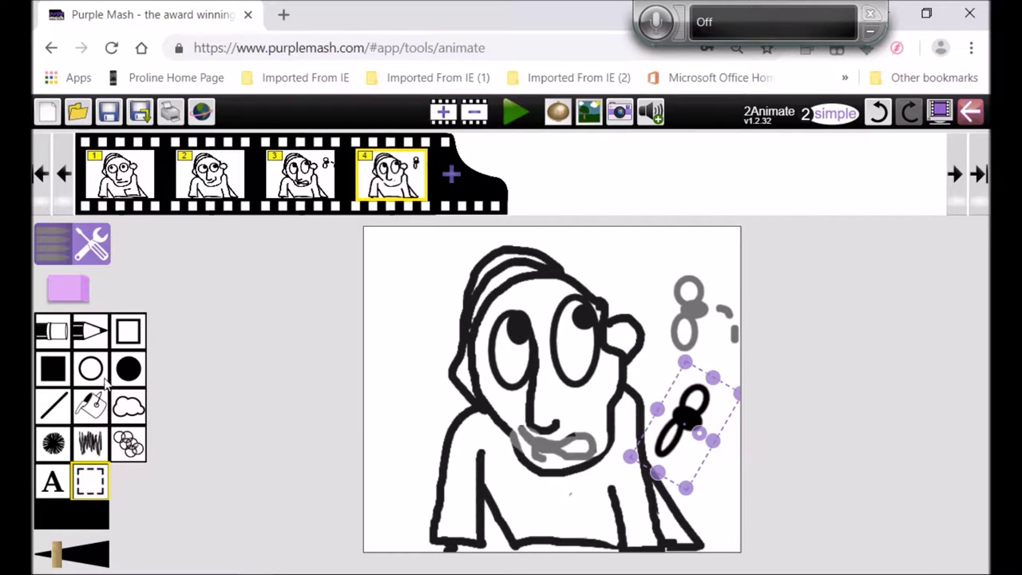
Step: Erase the ear and the tilted fly beside the shoulder in frame 4
click(70, 289)
mouse_move(646, 346)
mouse_down()
mouse_move(641, 355)
mouse_move(629, 326)
mouse_up()
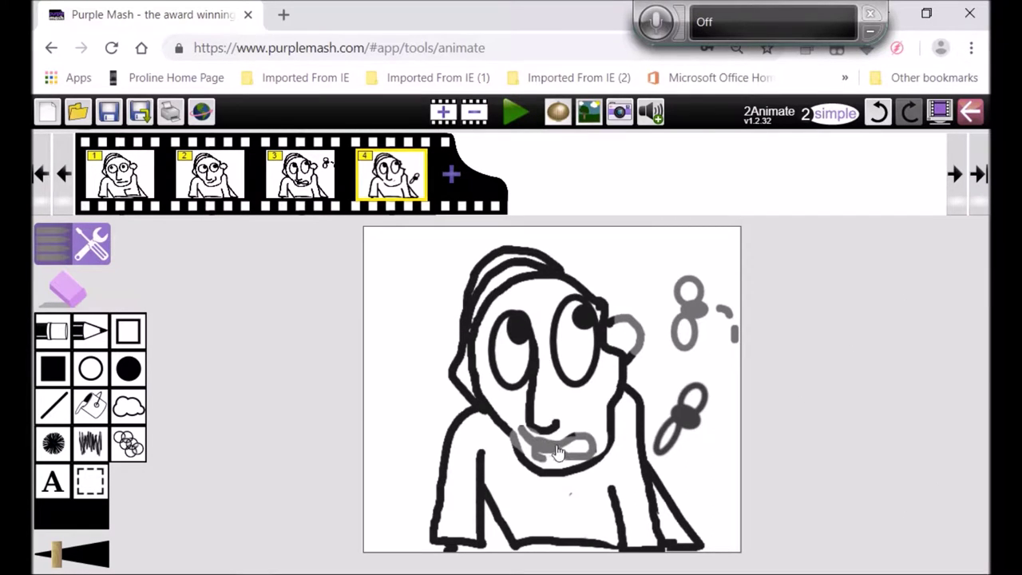
mouse_move(696, 390)
mouse_down()
mouse_move(668, 451)
mouse_move(703, 402)
mouse_move(678, 417)
mouse_move(668, 449)
mouse_up()
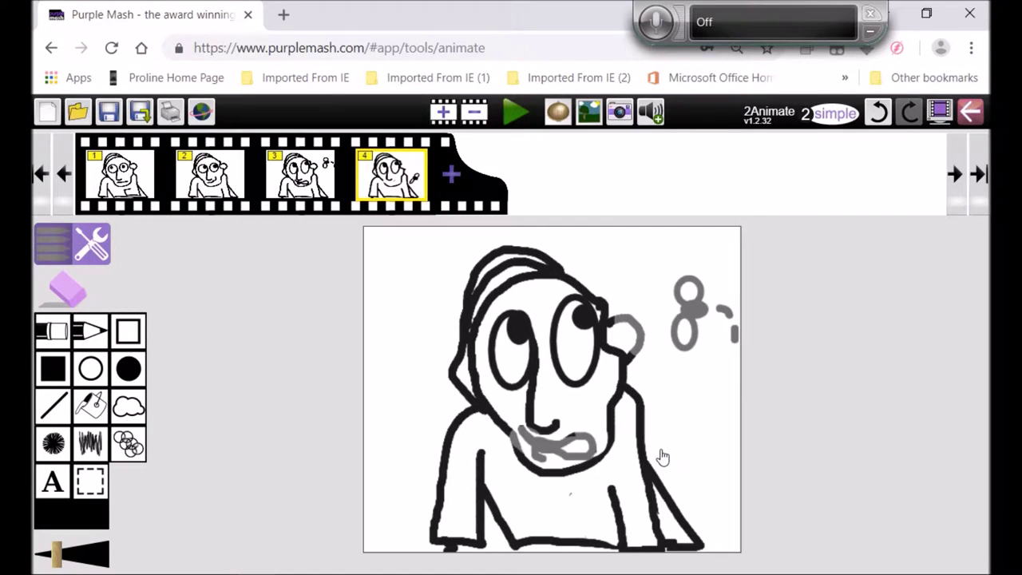
Step: Draw a new fly with a small round wing, a long oval wing and a black body, and move it, rotated, onto the erased ear
click(97, 372)
mouse_move(683, 286)
mouse_down()
mouse_move(705, 308)
mouse_move(688, 340)
mouse_move(701, 369)
mouse_up()
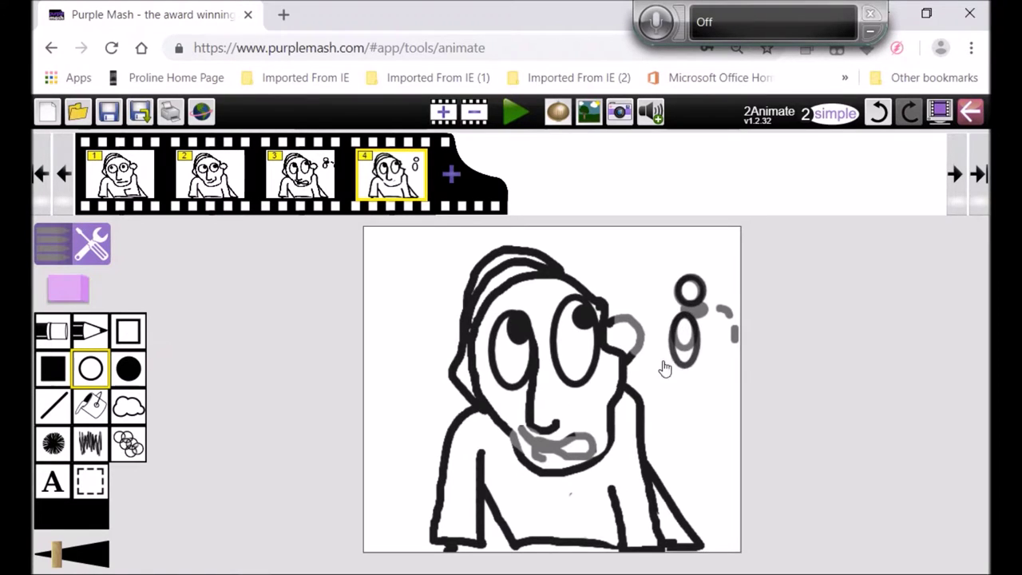
click(127, 369)
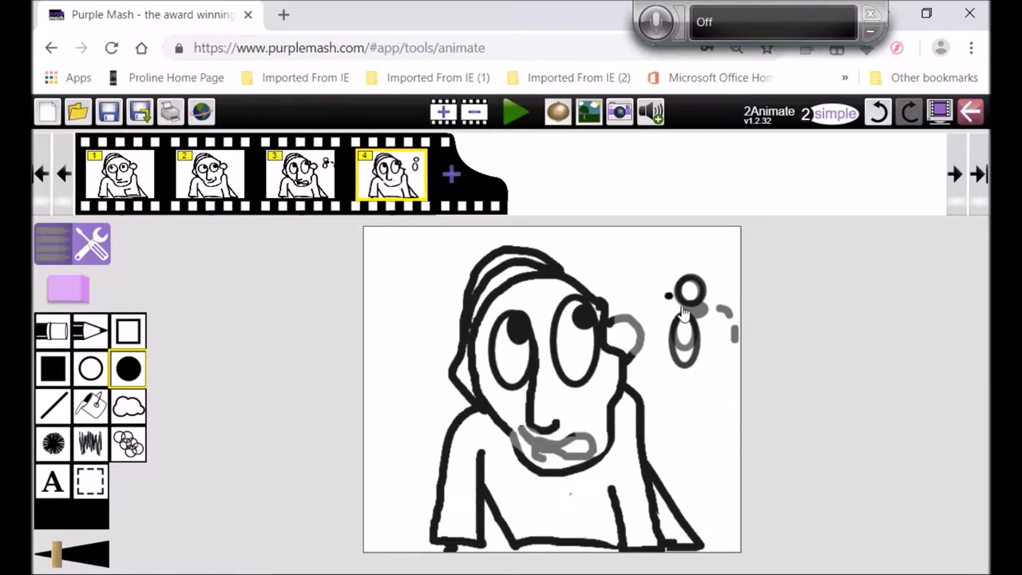
drag(683, 313, 706, 319)
click(91, 484)
drag(661, 256, 733, 389)
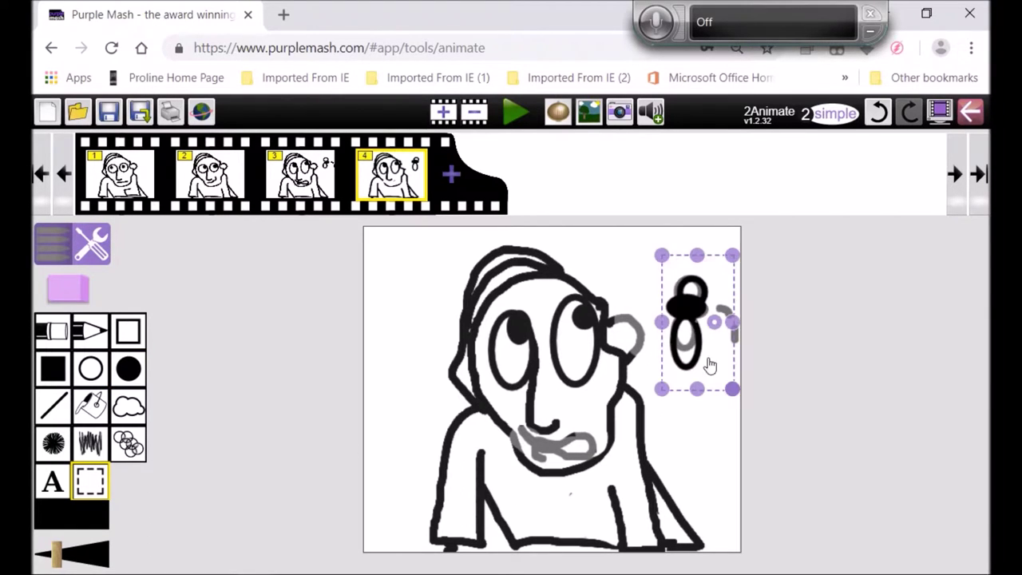
mouse_move(699, 318)
mouse_down()
mouse_move(666, 308)
mouse_move(653, 324)
mouse_move(658, 356)
mouse_move(680, 331)
mouse_move(647, 341)
mouse_move(641, 326)
mouse_up()
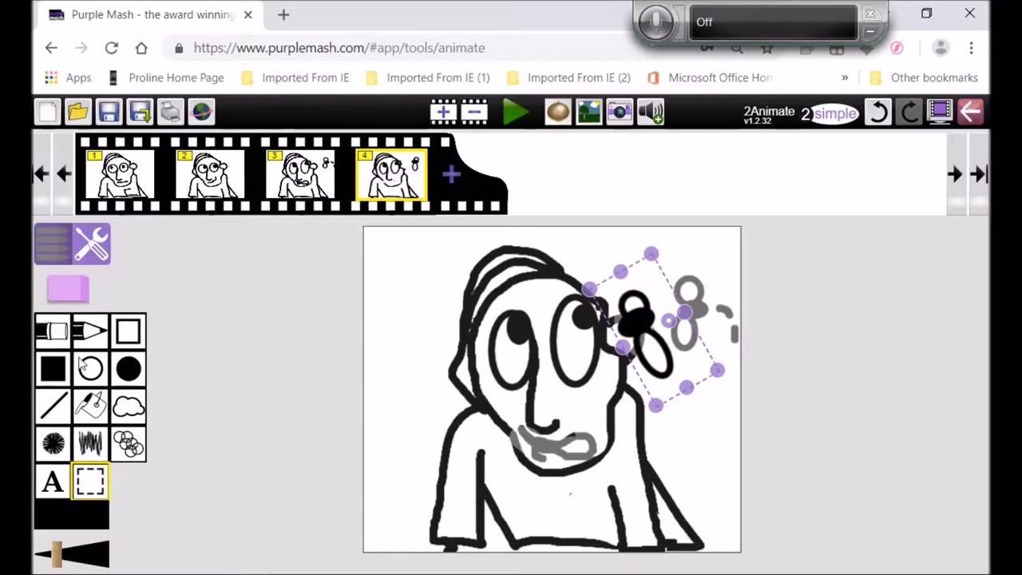
Step: Draw a dashed trail curving behind the fly and a wide, upturned open mouth with cheek creases in frame 4
click(90, 330)
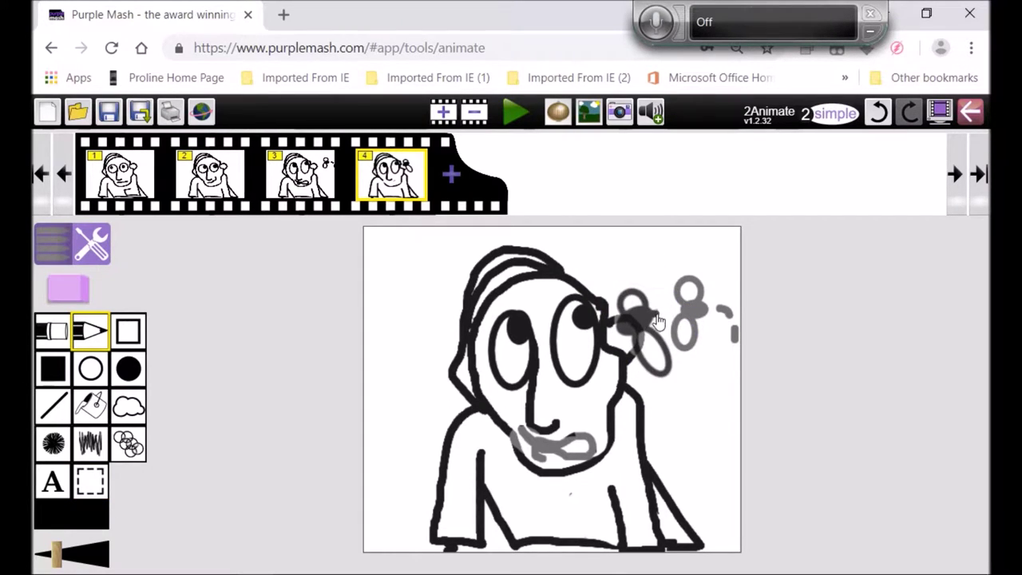
mouse_move(673, 313)
mouse_down()
mouse_move(726, 331)
mouse_move(733, 349)
mouse_up()
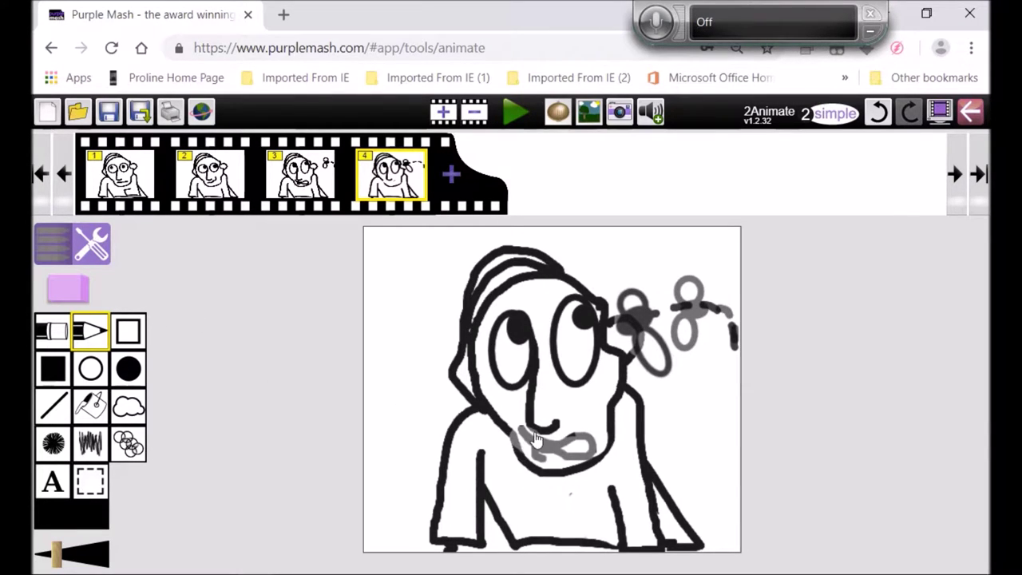
mouse_move(527, 438)
mouse_down()
mouse_move(543, 468)
mouse_move(563, 471)
mouse_move(583, 415)
mouse_move(571, 432)
mouse_move(595, 417)
mouse_move(596, 401)
mouse_up()
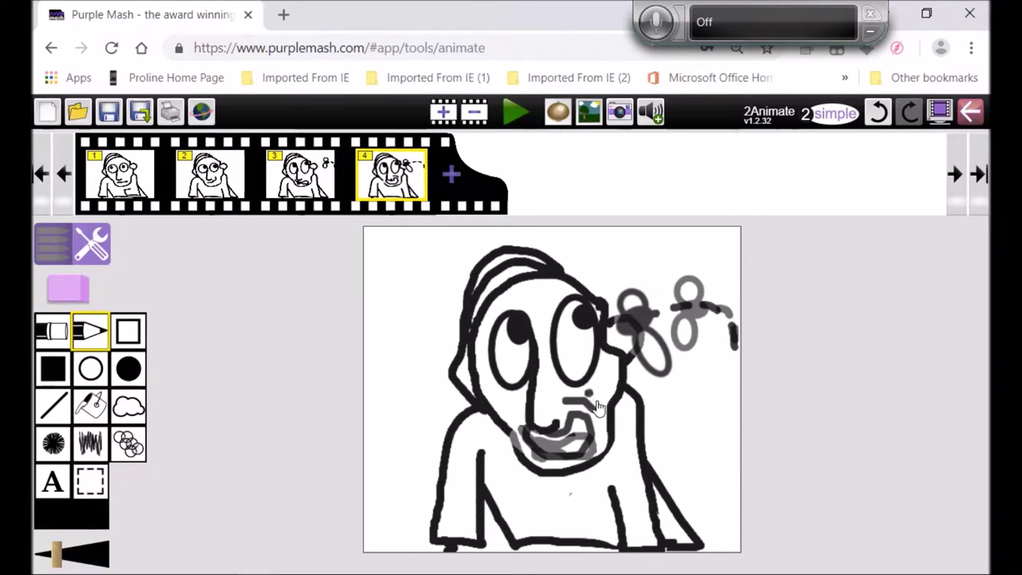
Step: Erase both eyes and their pupils from the face in frame 4, keeping the nose
click(65, 291)
mouse_move(511, 397)
mouse_down()
mouse_move(514, 369)
mouse_move(517, 387)
mouse_up()
mouse_move(495, 357)
mouse_down()
mouse_move(504, 316)
mouse_move(522, 350)
mouse_up()
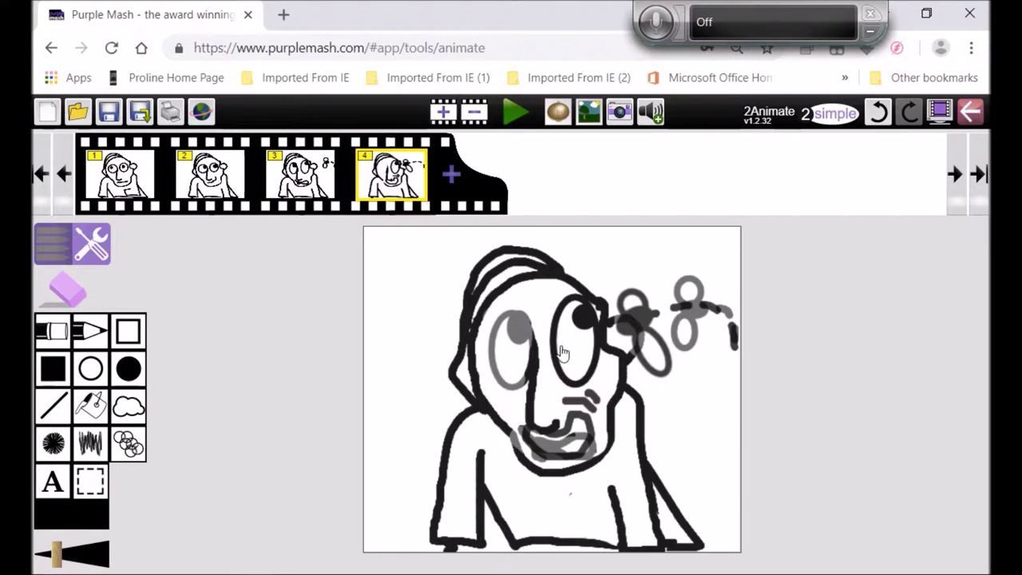
mouse_move(570, 389)
mouse_down()
mouse_move(559, 333)
mouse_move(564, 375)
mouse_move(591, 383)
mouse_move(579, 310)
mouse_move(559, 352)
mouse_move(573, 387)
mouse_move(584, 385)
mouse_up()
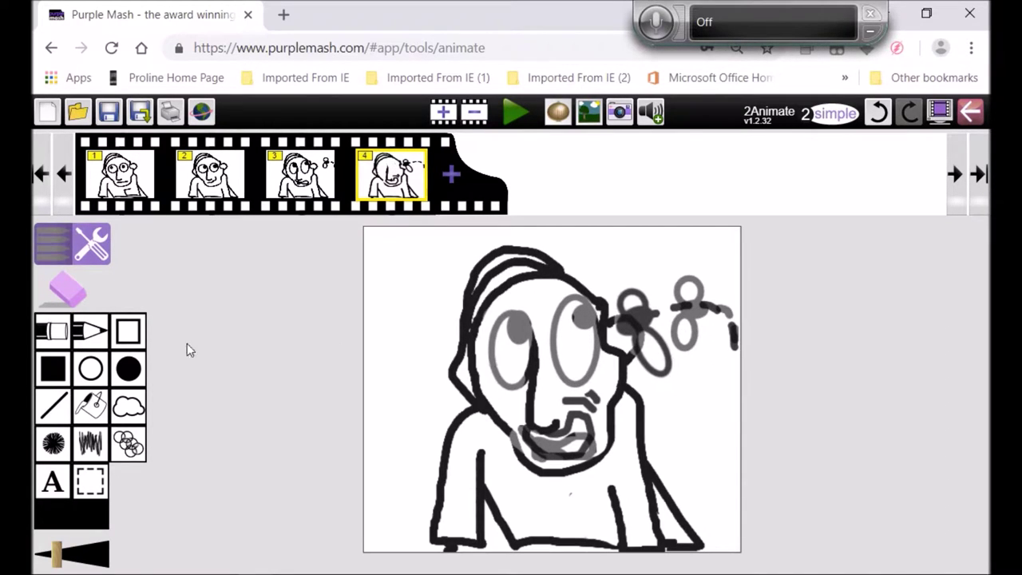
Step: Draw larger oval eyes reaching higher up the forehead in frame 4, with filled round pupils looking toward the fly
click(91, 369)
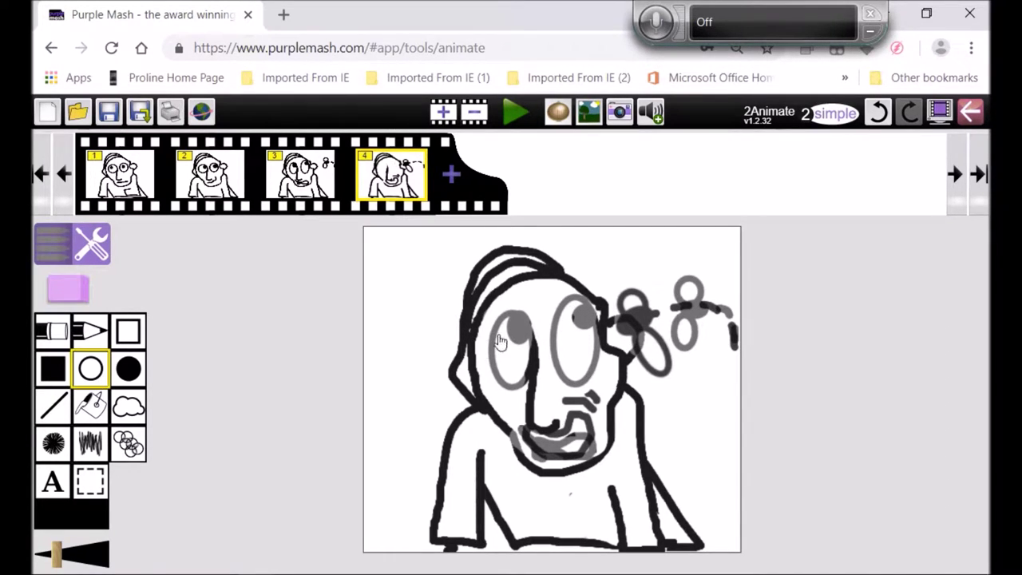
drag(494, 289, 519, 400)
key(ctrl+z)
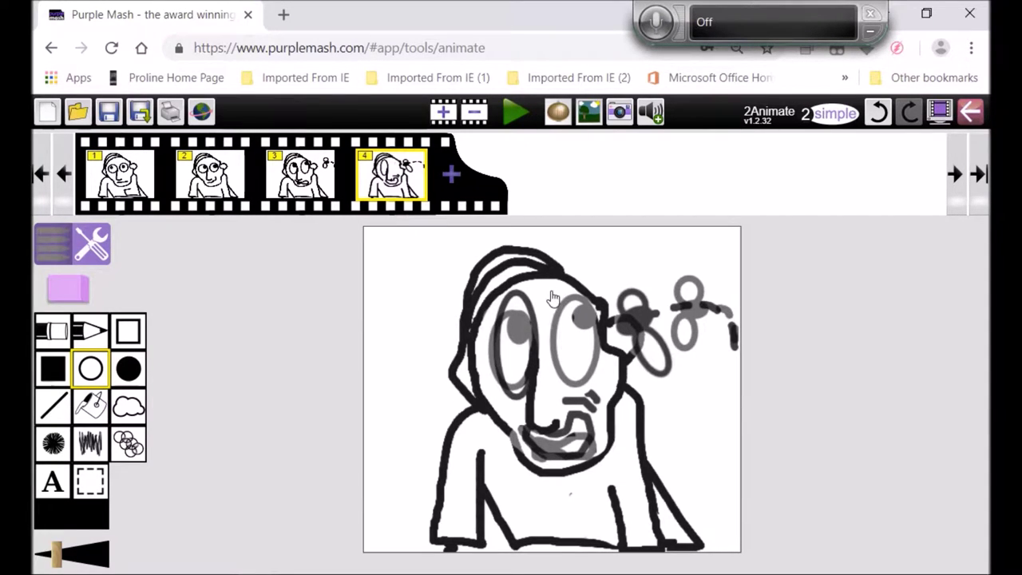
drag(538, 290, 602, 393)
key(ctrl+z)
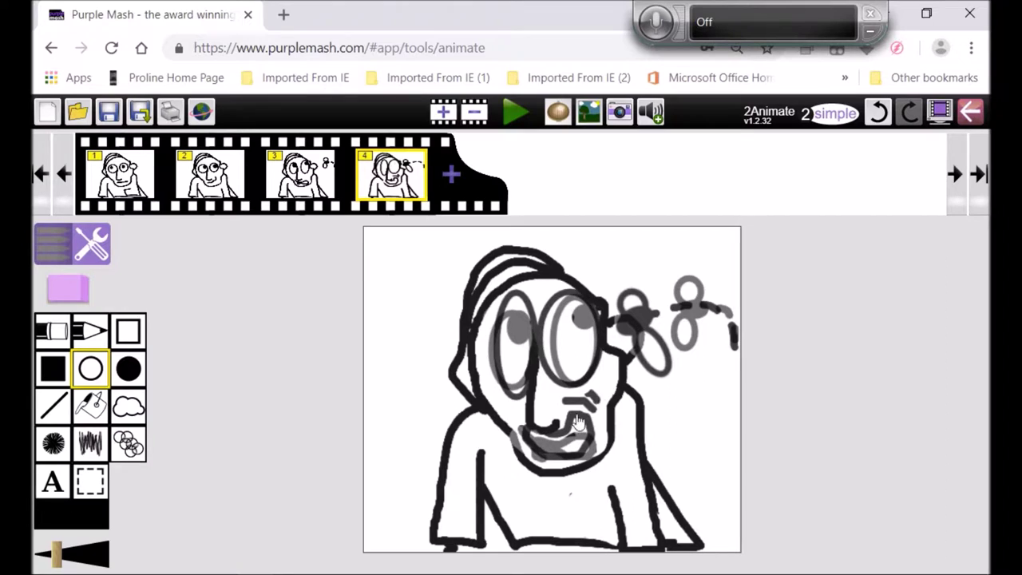
click(129, 368)
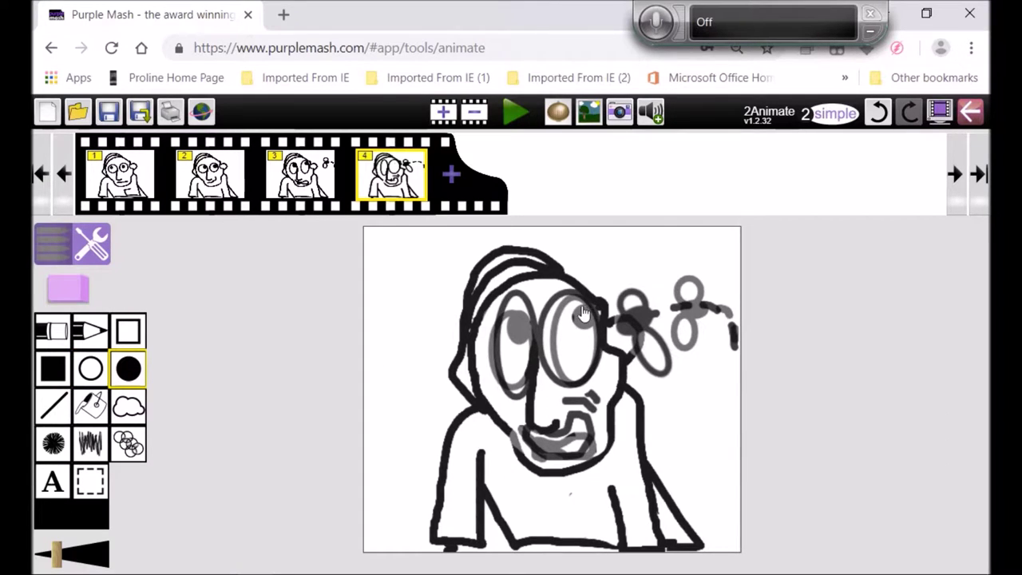
drag(572, 308, 595, 331)
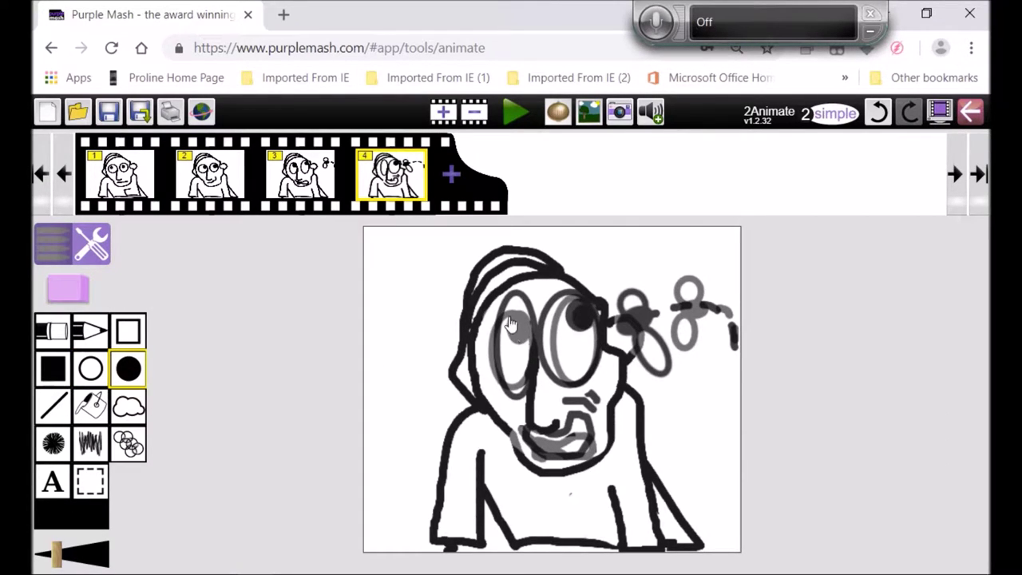
drag(505, 314, 527, 336)
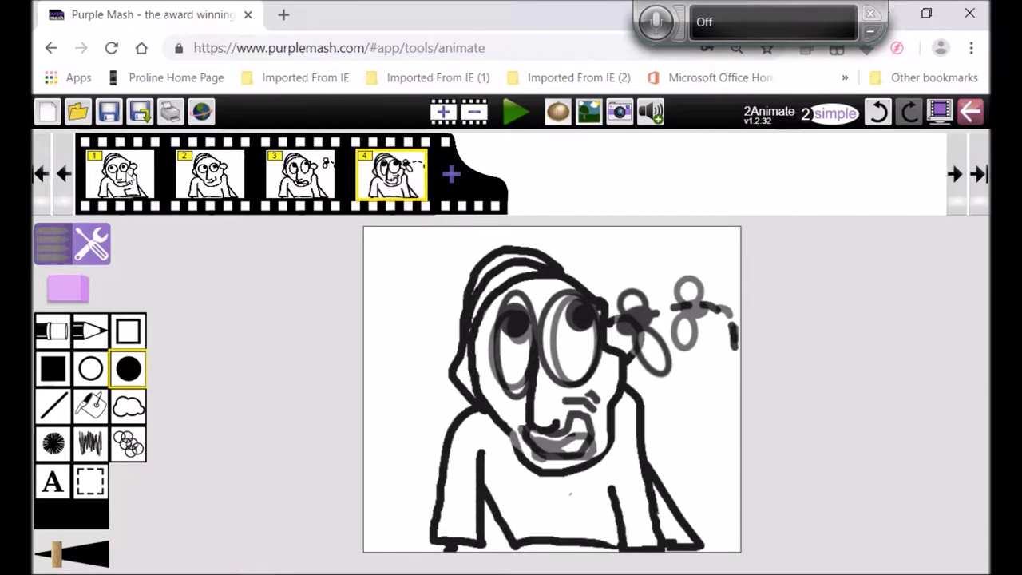
Step: Turn off onion skinning and flood-fill the face in frame 1 with the pale peach skin colour
click(137, 179)
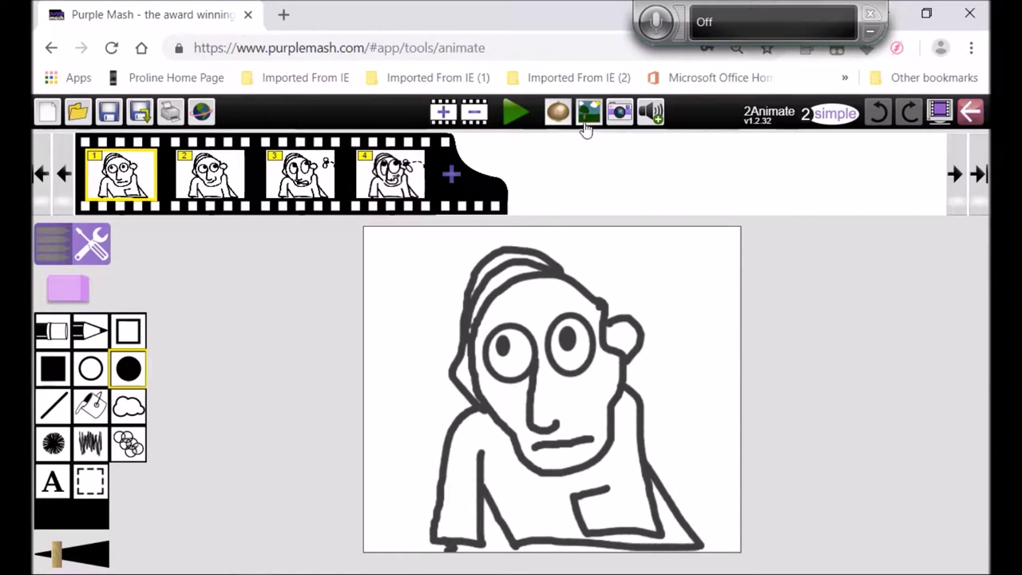
click(557, 112)
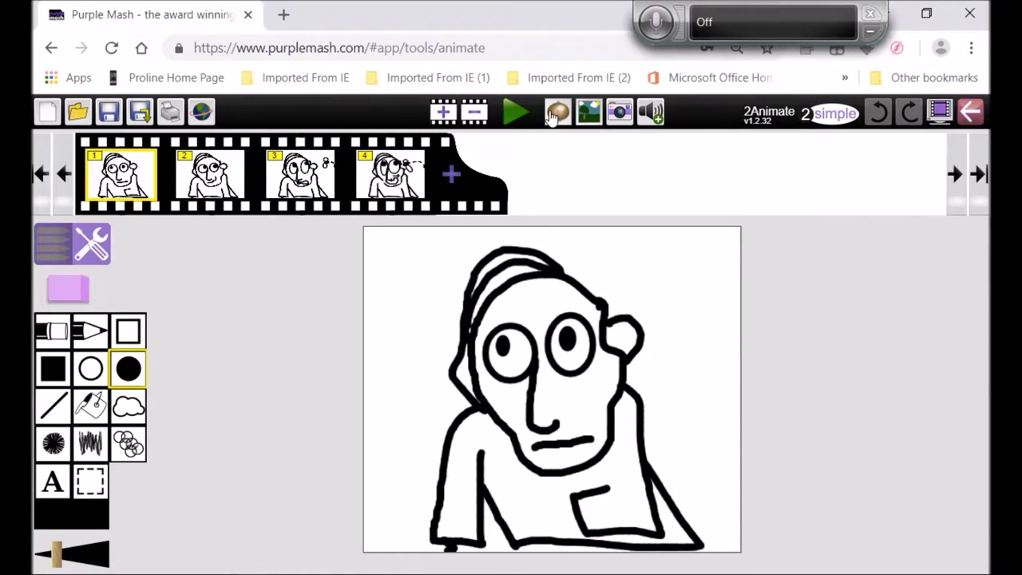
click(90, 414)
click(72, 515)
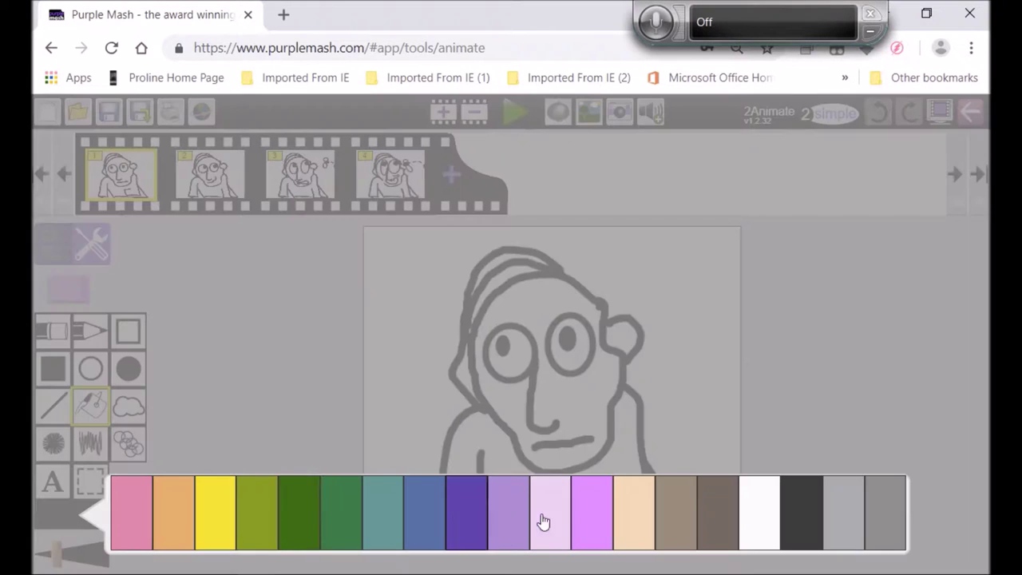
click(624, 530)
click(511, 410)
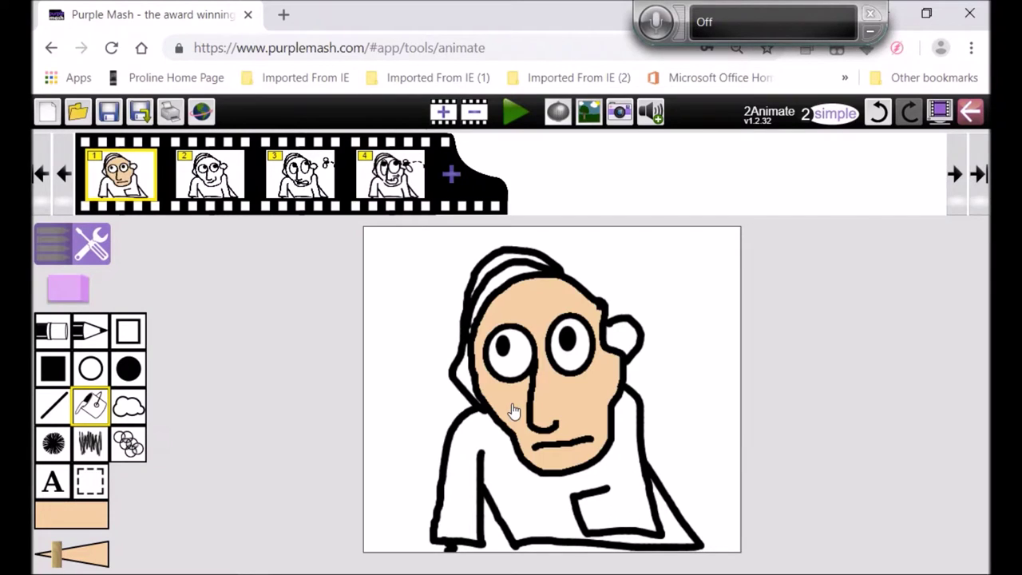
Step: Flood-fill the face in frames 2, 3 and 4 with the same peach skin colour
click(227, 180)
click(502, 309)
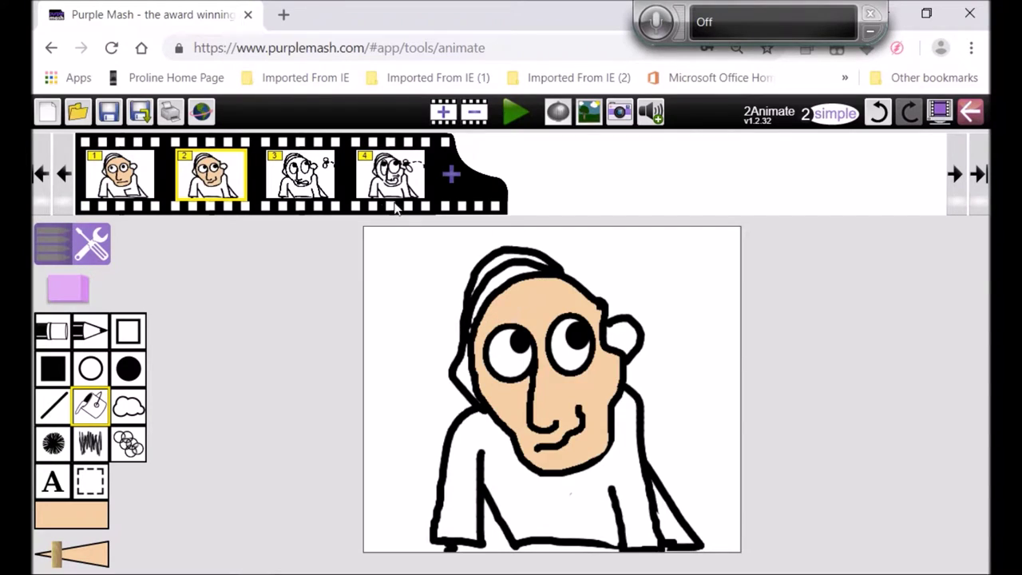
click(297, 177)
click(532, 297)
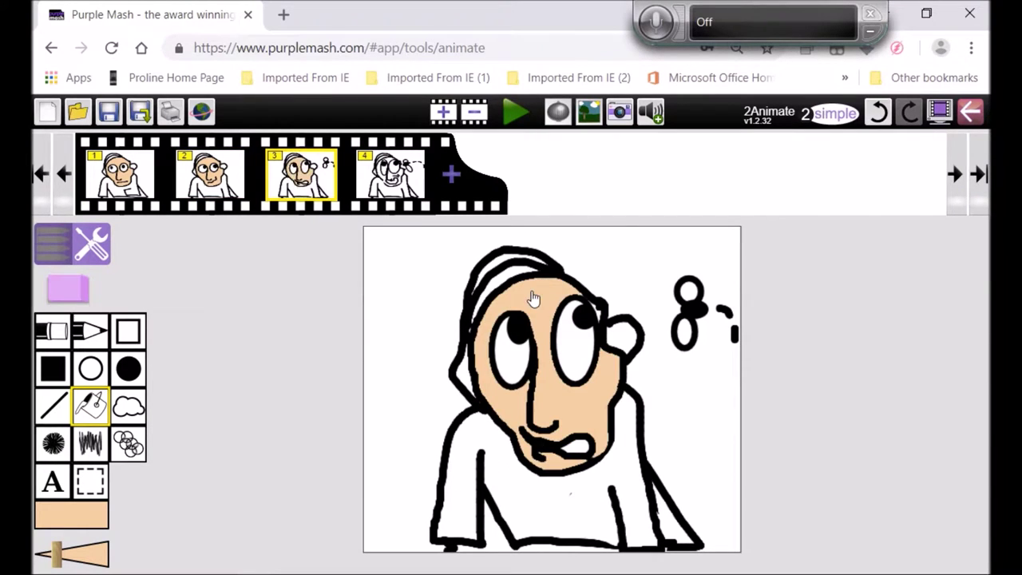
click(361, 185)
click(553, 307)
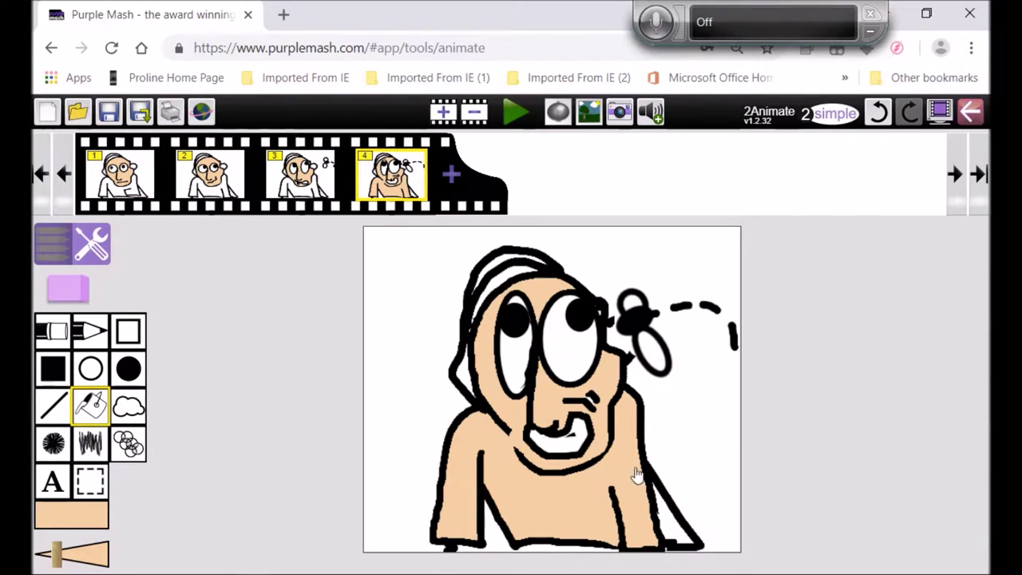
Step: Close the gap in the jaw outline near the shoulder in frame 4 with a black pencil stroke
click(90, 335)
click(66, 517)
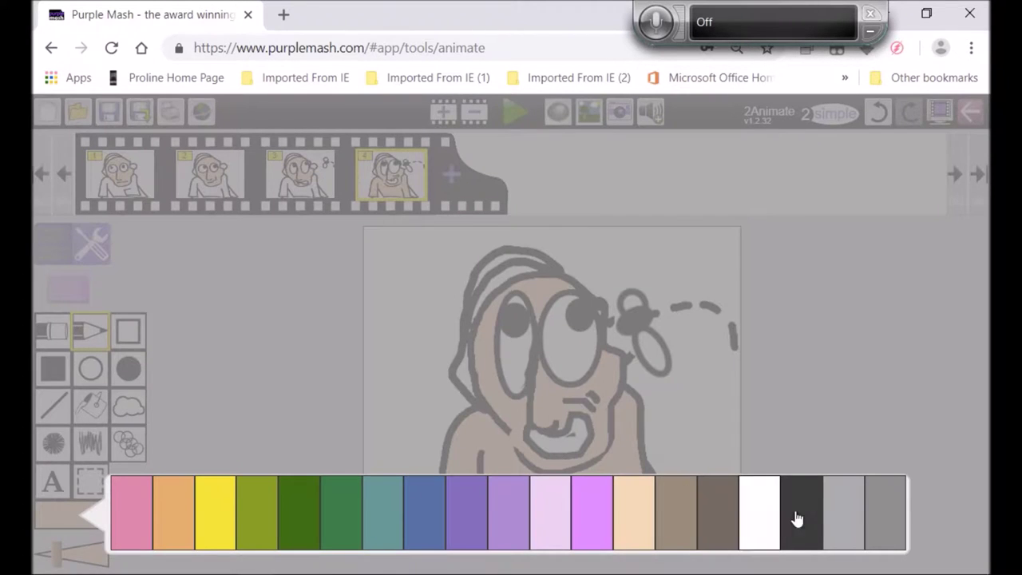
click(797, 519)
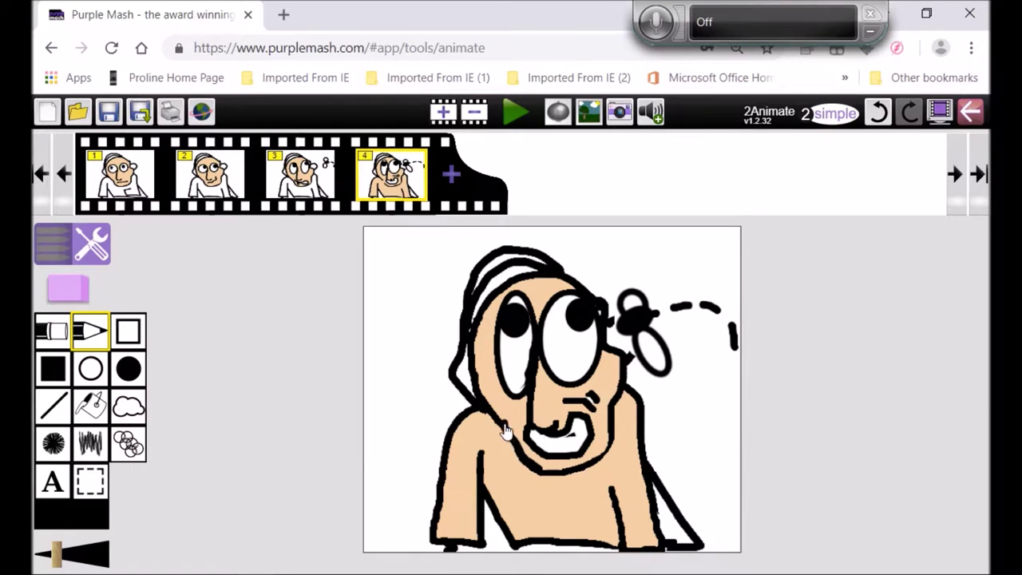
Step: Flood-fill all sections of the character's shirt in frame 1 with dark pink
click(90, 407)
click(77, 517)
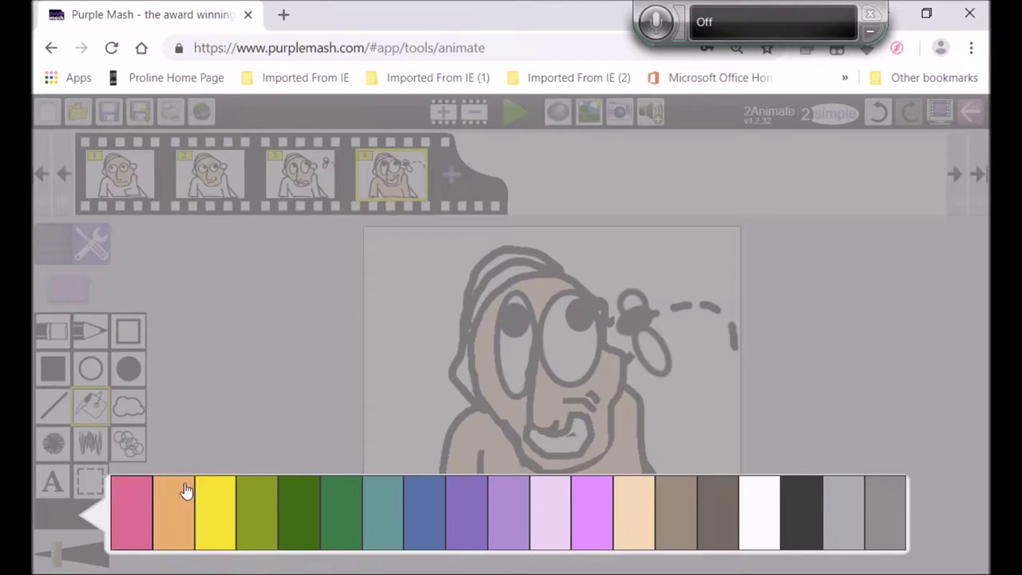
click(137, 516)
click(128, 192)
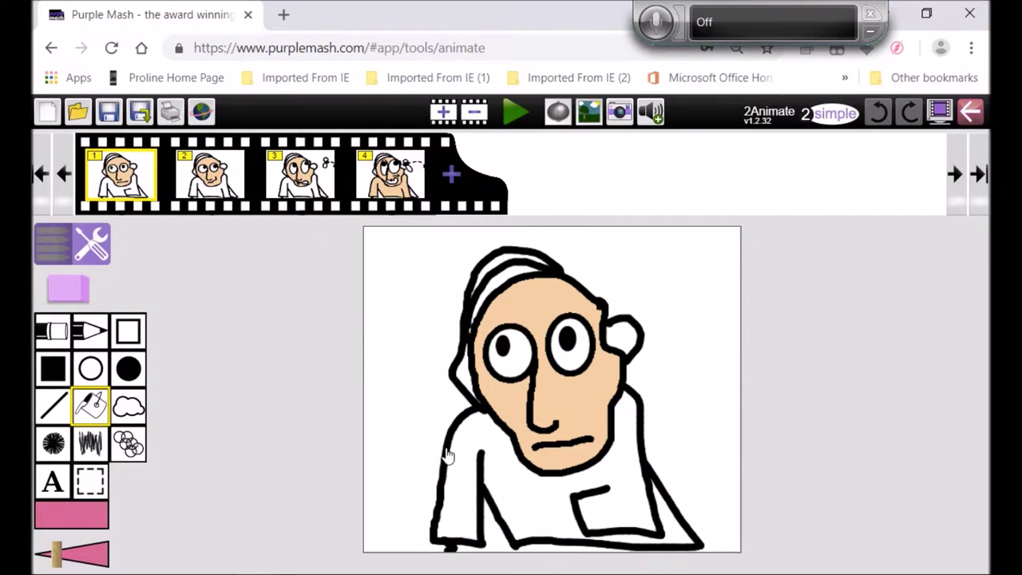
click(460, 471)
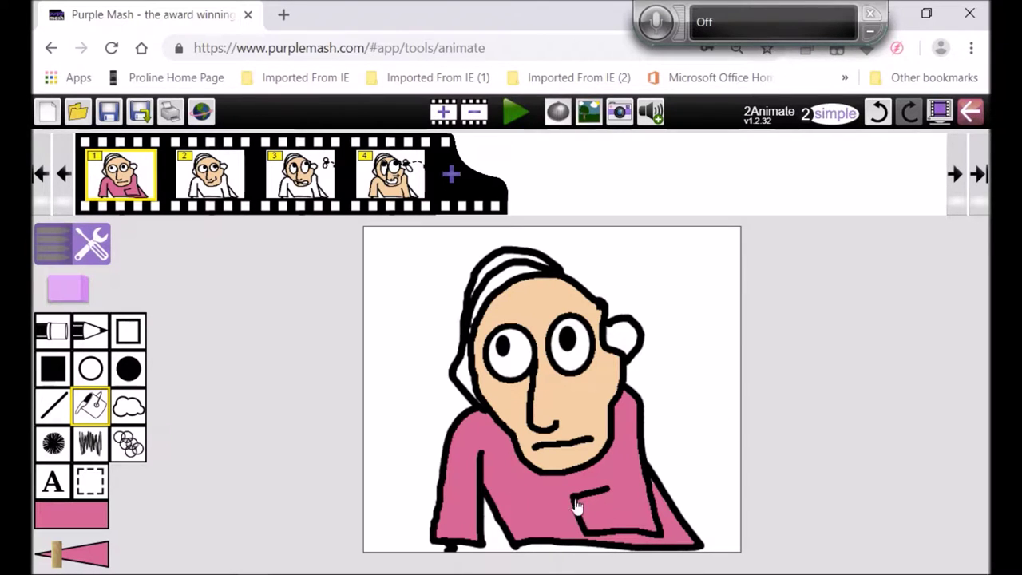
Step: Flood-fill the shirt body and sleeves in frames 2, 3 and 4 with the same dark pink
click(241, 193)
click(482, 456)
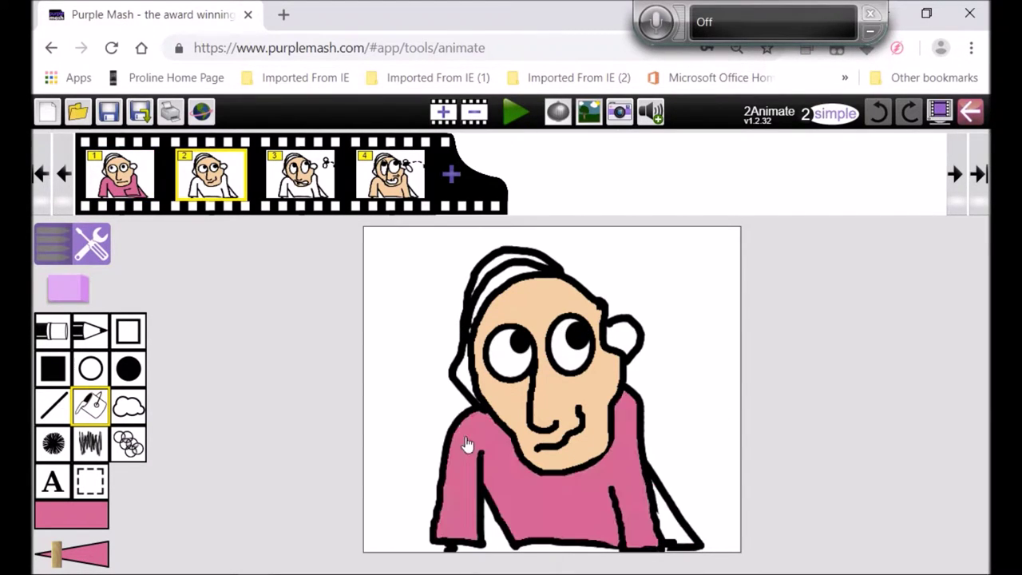
click(297, 188)
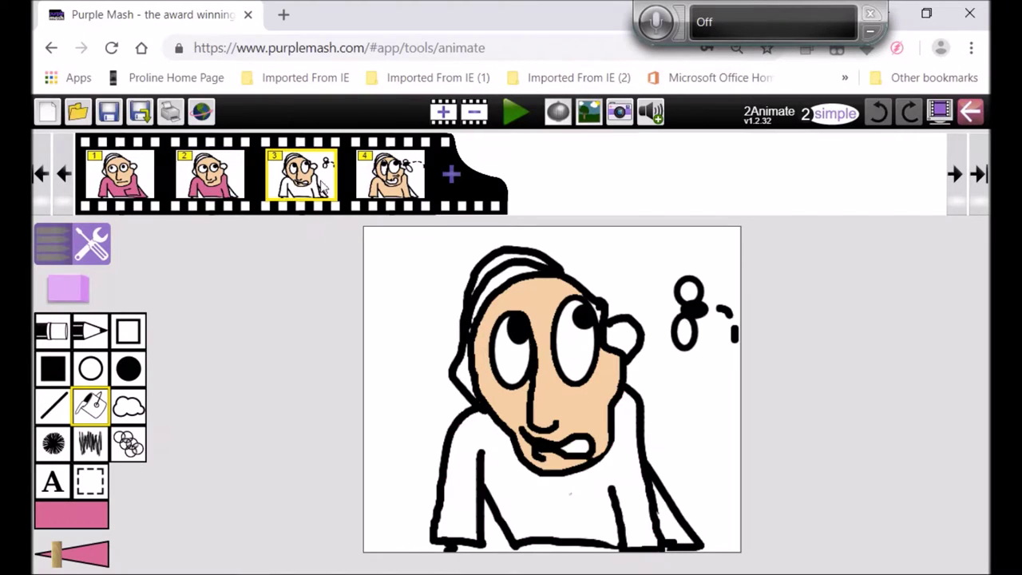
click(547, 513)
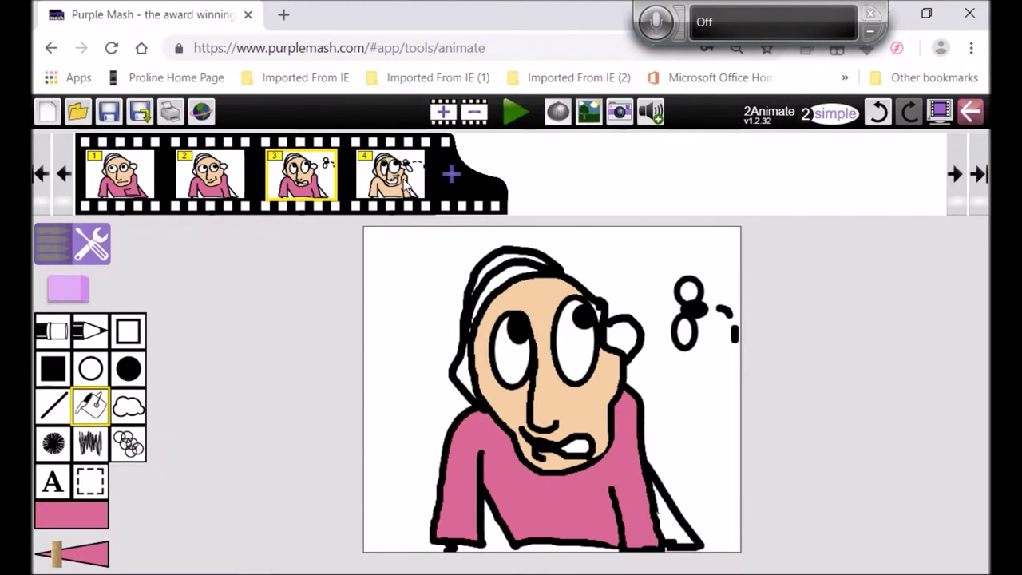
click(409, 189)
click(583, 527)
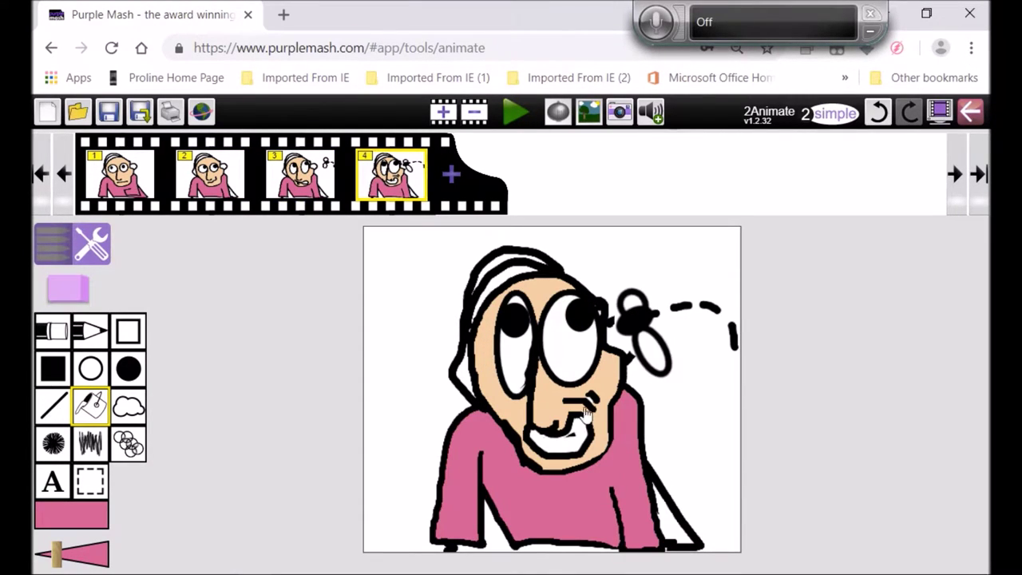
Step: Flood-fill the background around the character in frame 1 with purple
click(121, 174)
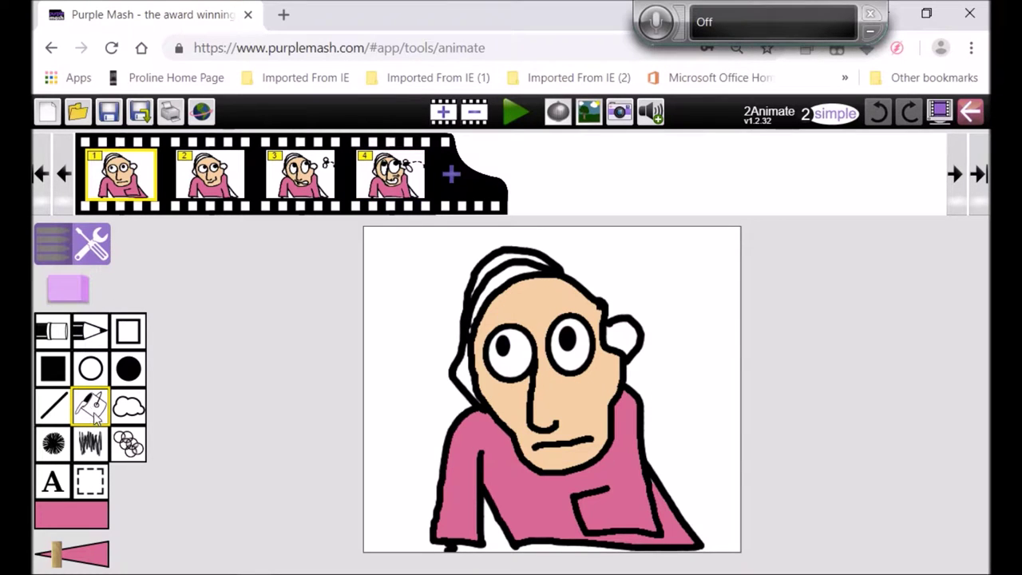
click(68, 514)
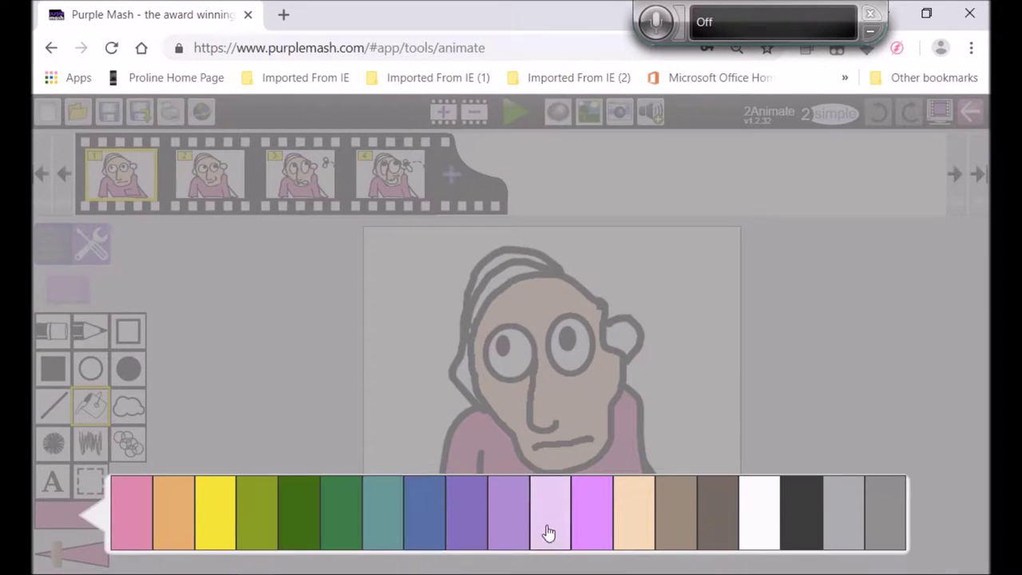
click(513, 521)
click(414, 397)
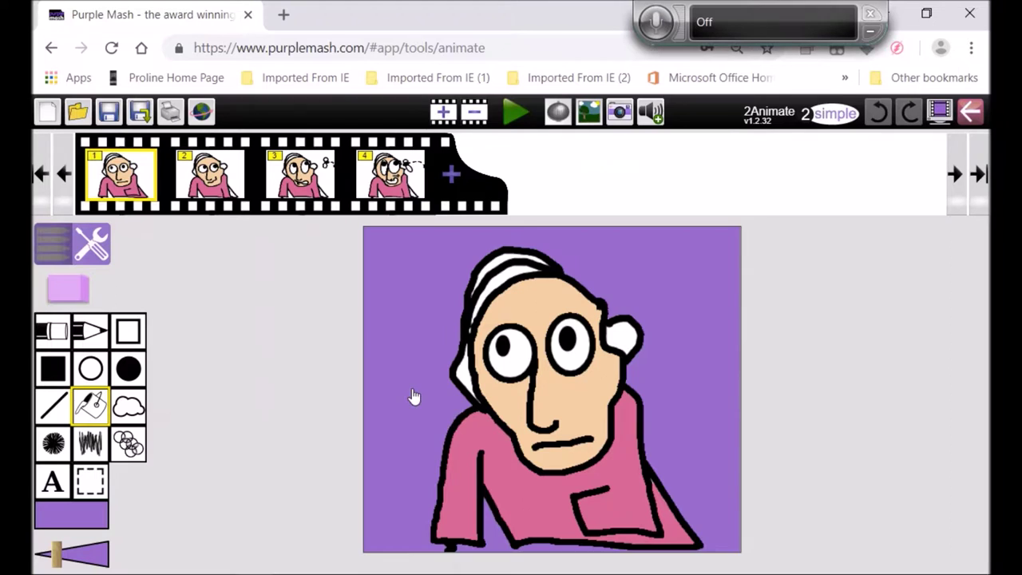
Step: Flood-fill the background in frames 2, 3 and 4 with the same purple
click(222, 190)
click(412, 340)
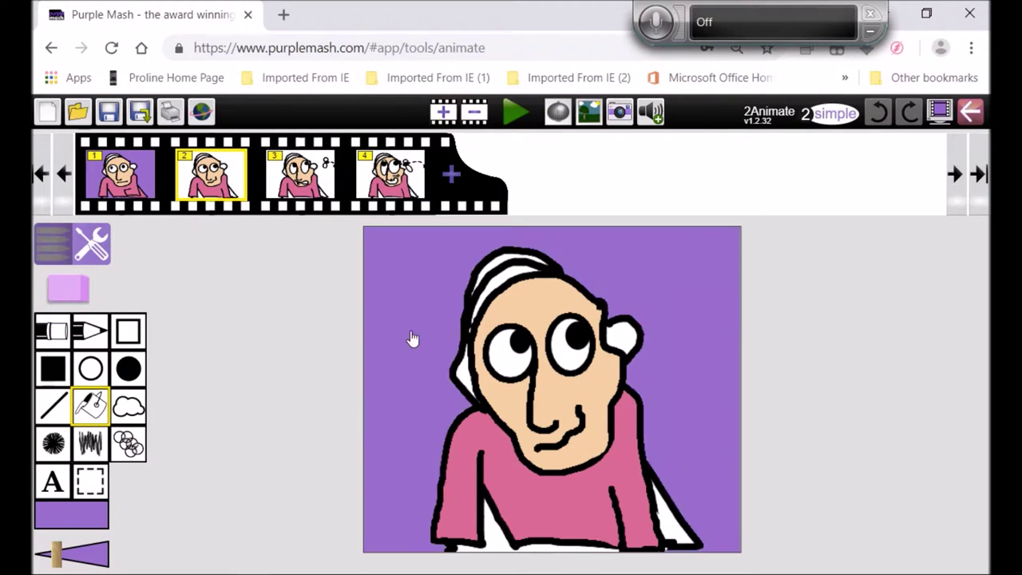
click(317, 181)
click(413, 306)
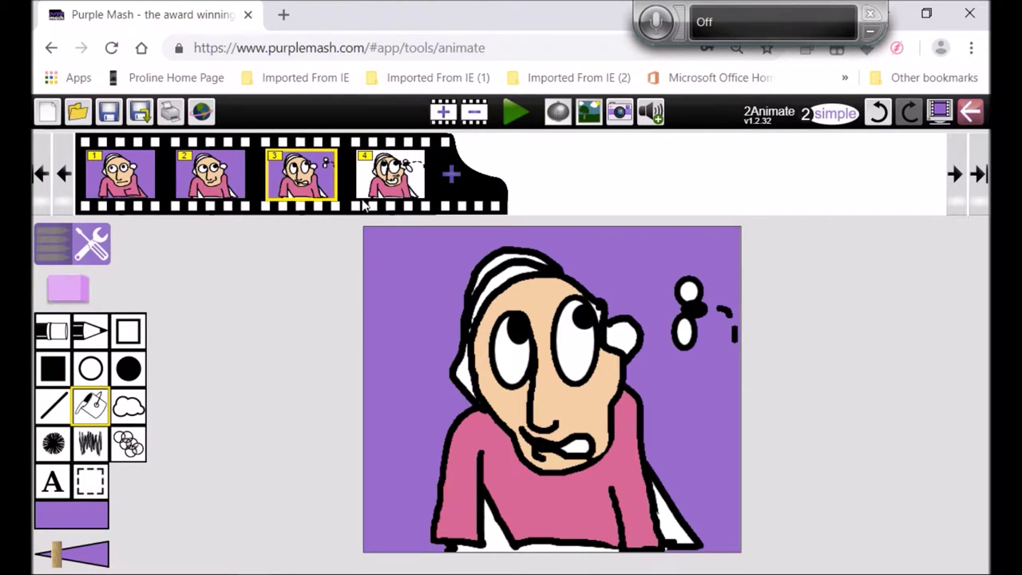
click(391, 176)
click(421, 324)
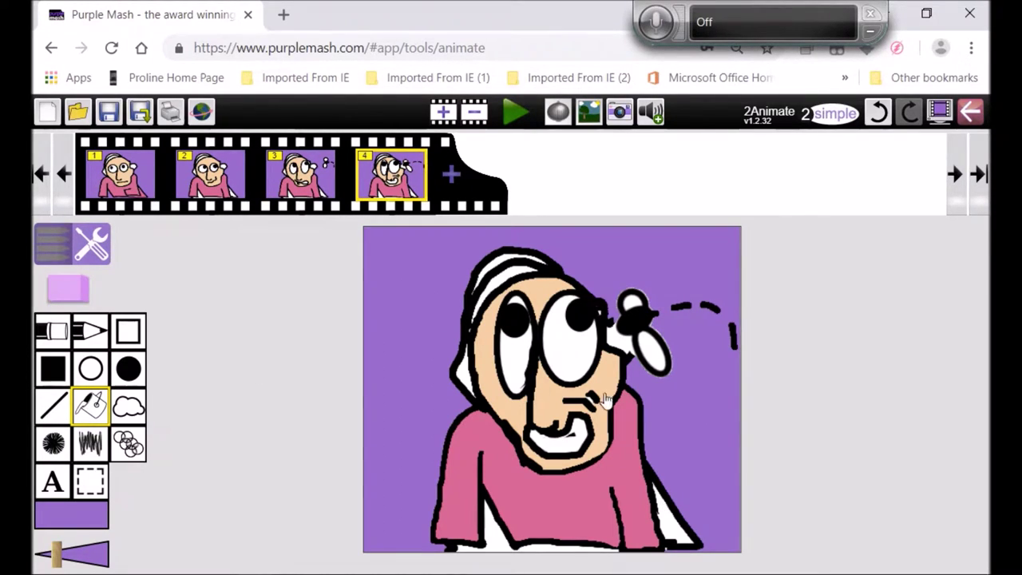
Step: Play the coloured four-frame animation to review the movement, then stop the playback
click(518, 115)
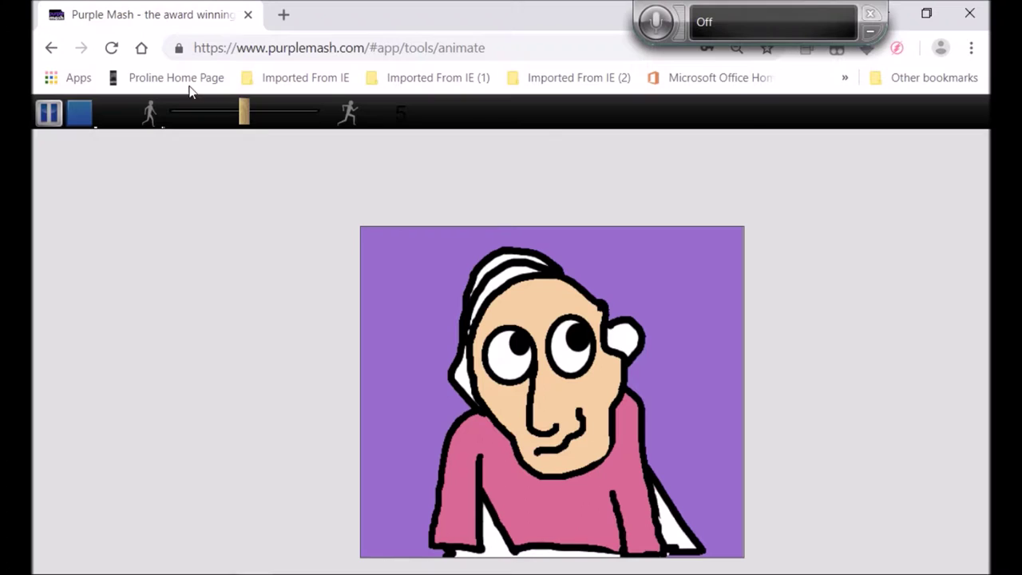
click(82, 112)
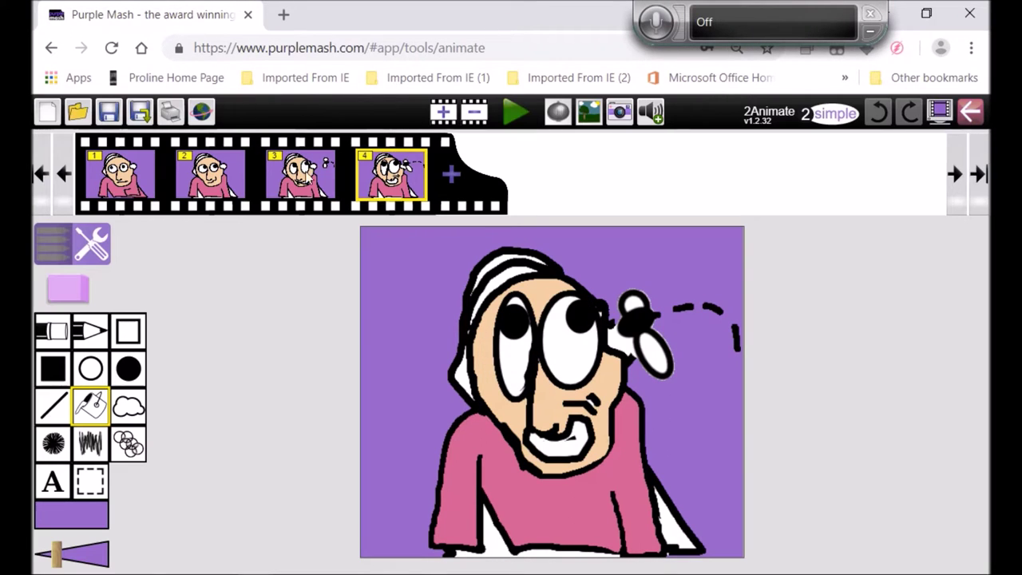
Step: Add a blank fifth frame to the filmstrip and copy the frame 4 drawing into it
click(452, 176)
click(390, 182)
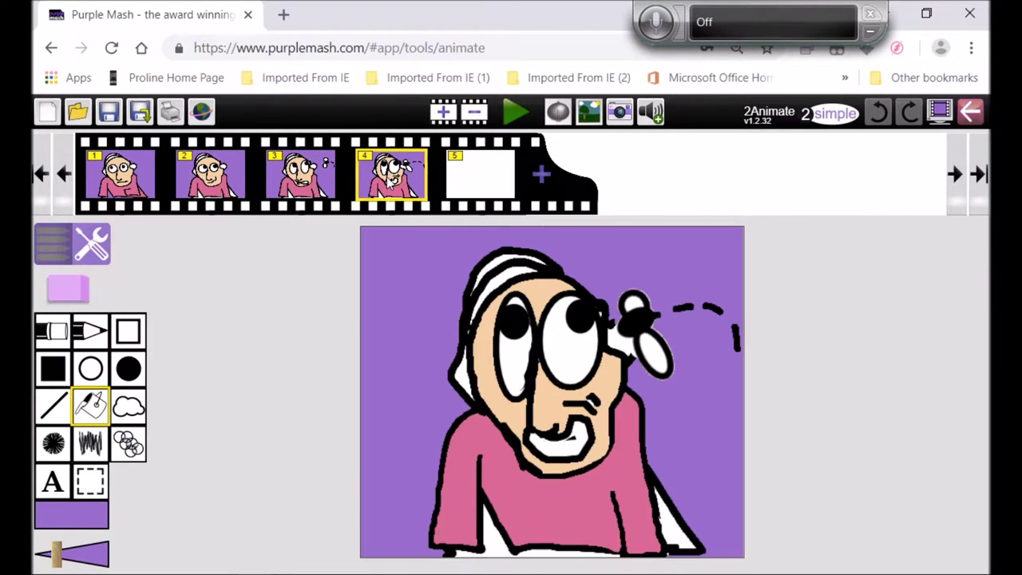
drag(381, 196, 479, 184)
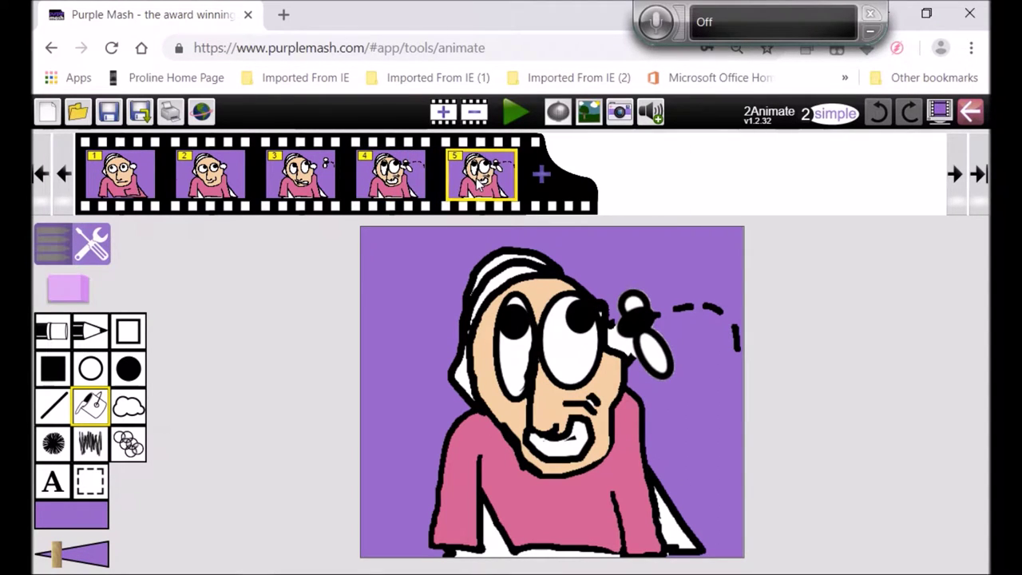